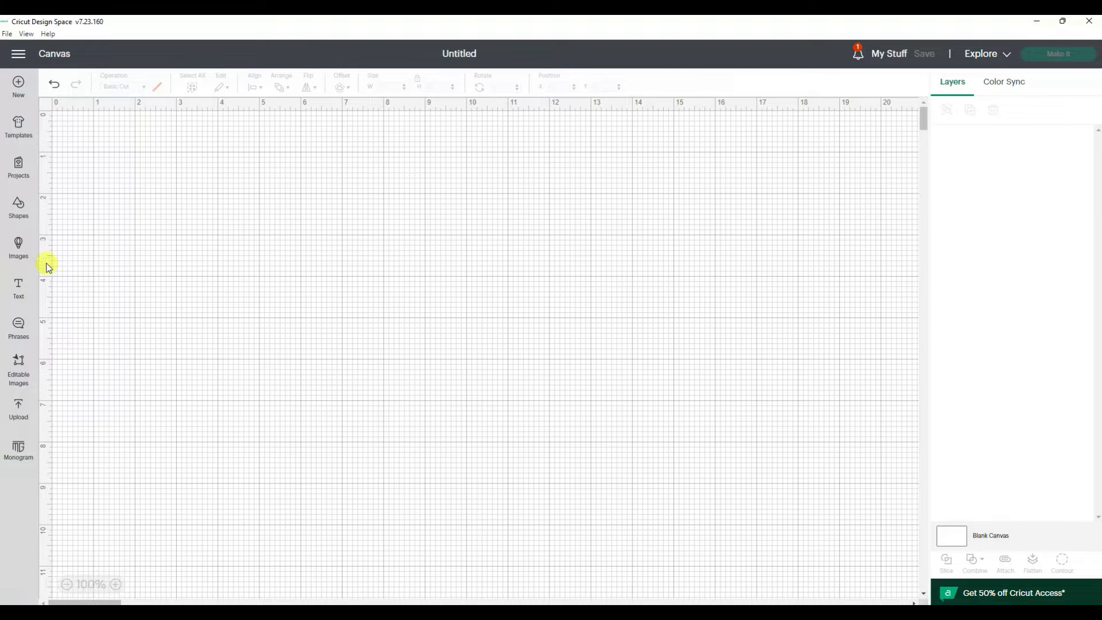
- Add a free heart shape, enlarge it to about 10 in wide and place it near the middle of the canvas
click(16, 213)
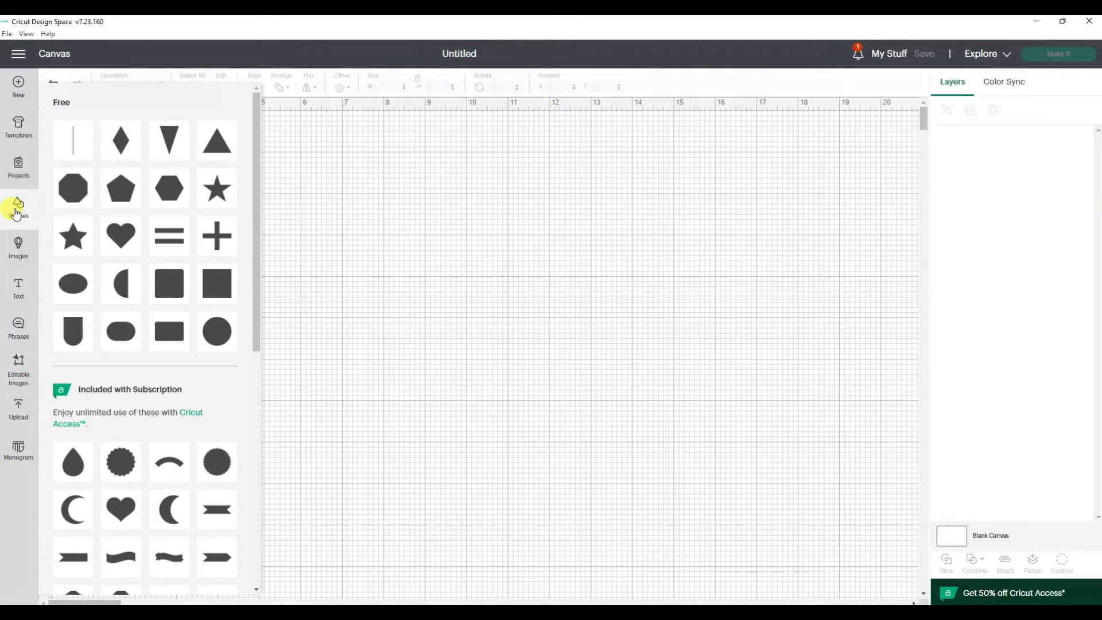
click(121, 236)
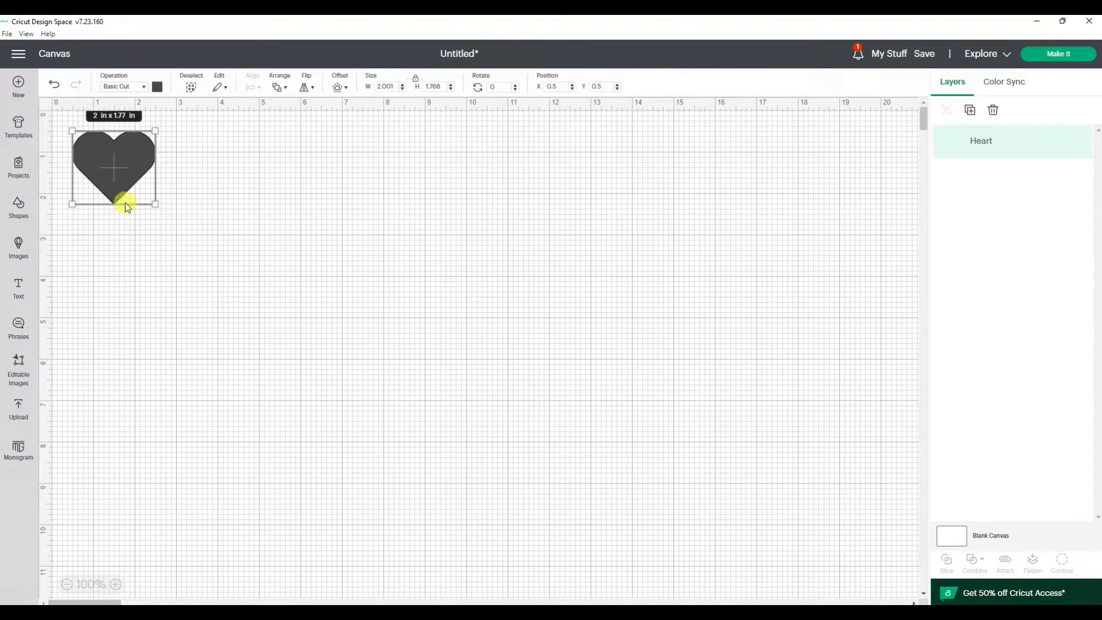
drag(123, 172, 445, 324)
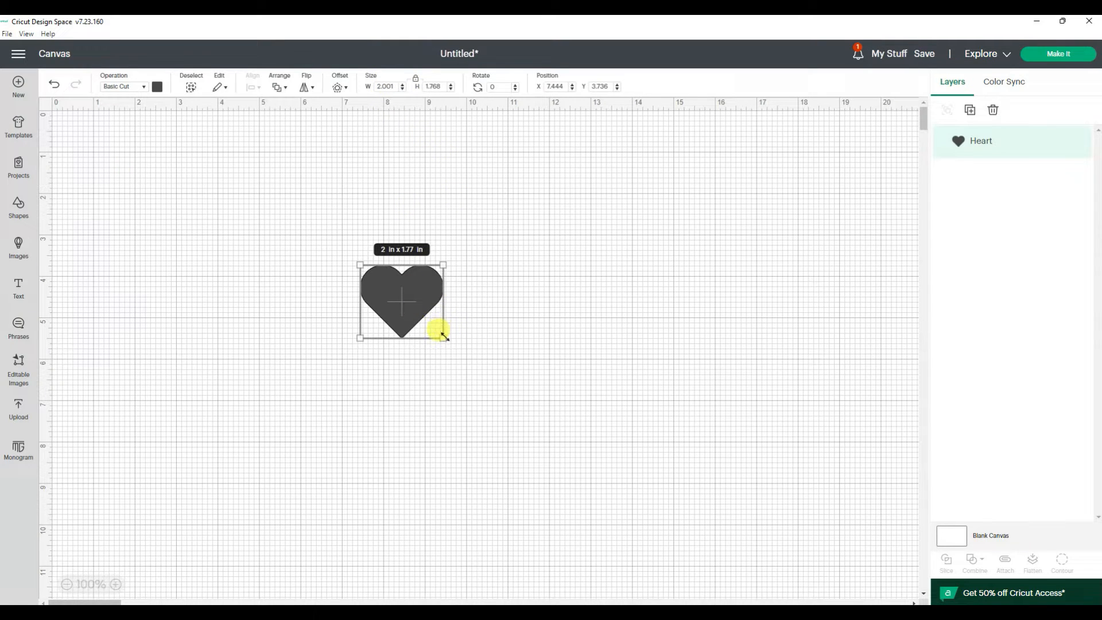
drag(444, 337, 773, 576)
drag(683, 468, 594, 380)
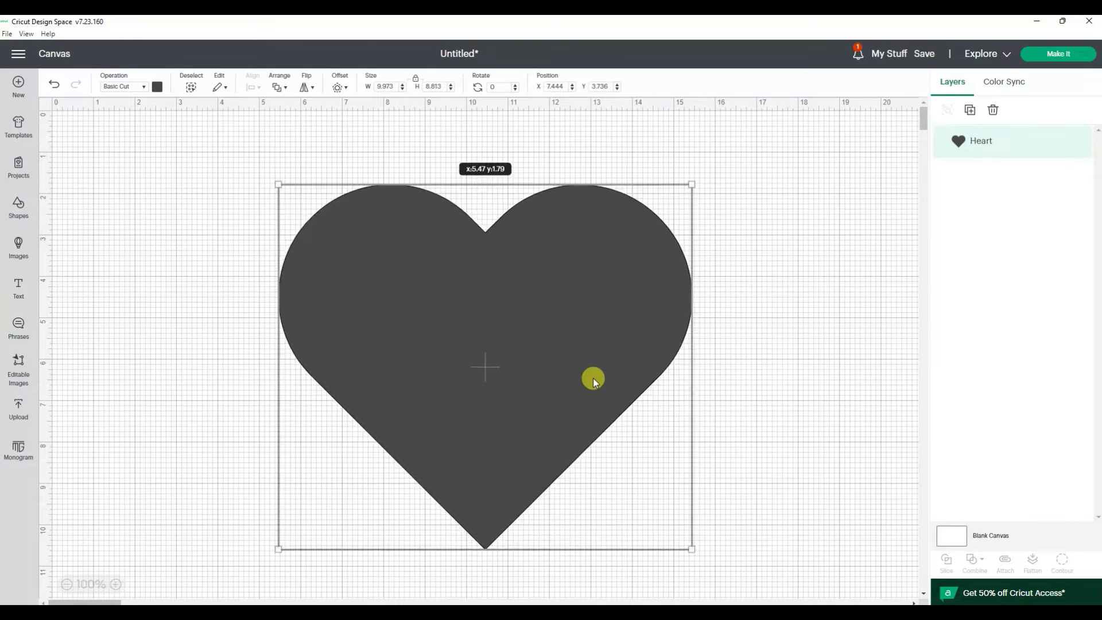
- Set the heart's width to exactly 10 in and recolour it light pinkish red
click(385, 86)
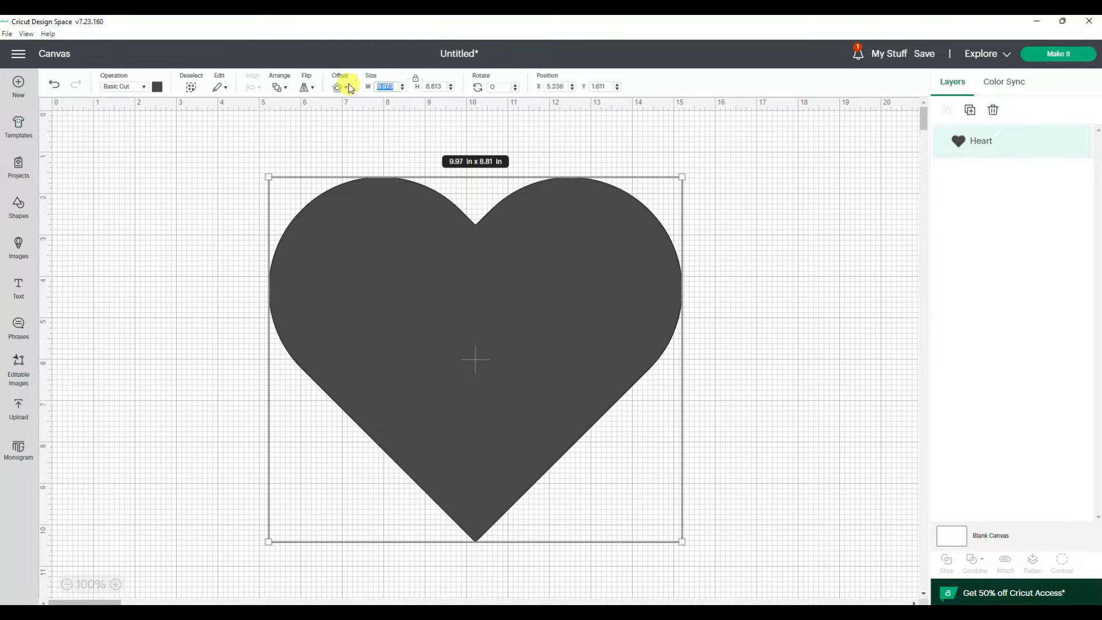
text(10)
key(Return)
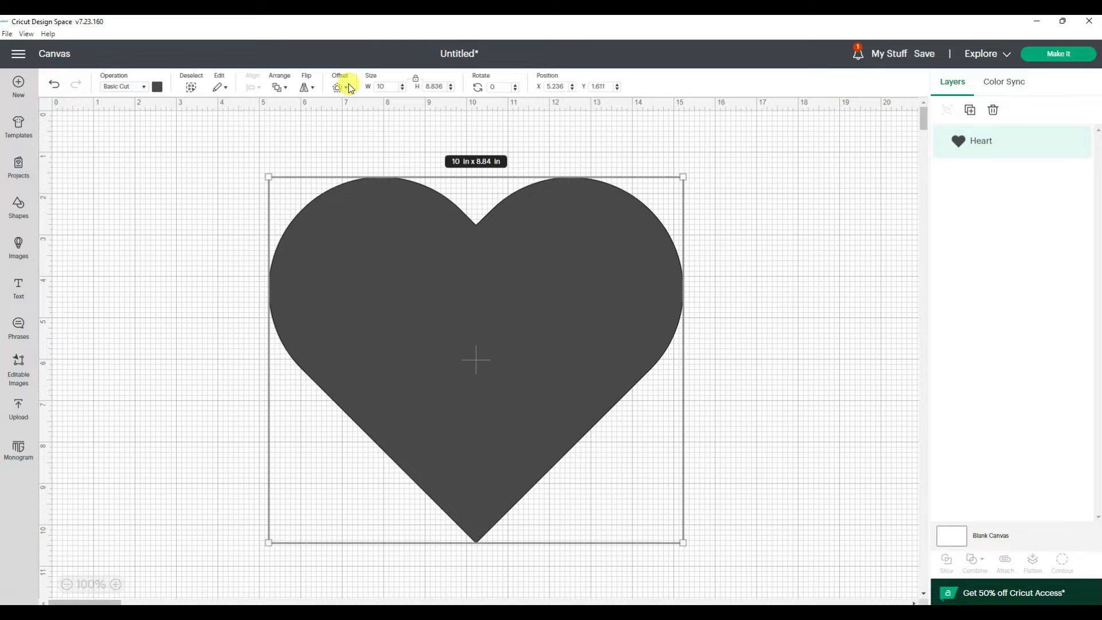
click(157, 87)
click(168, 144)
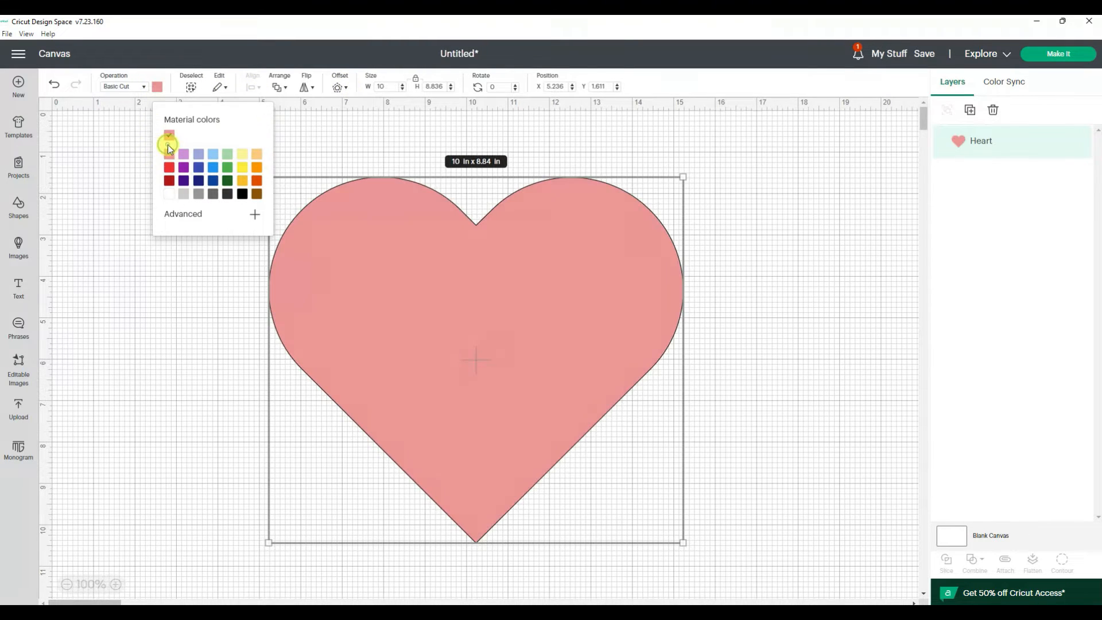
click(835, 253)
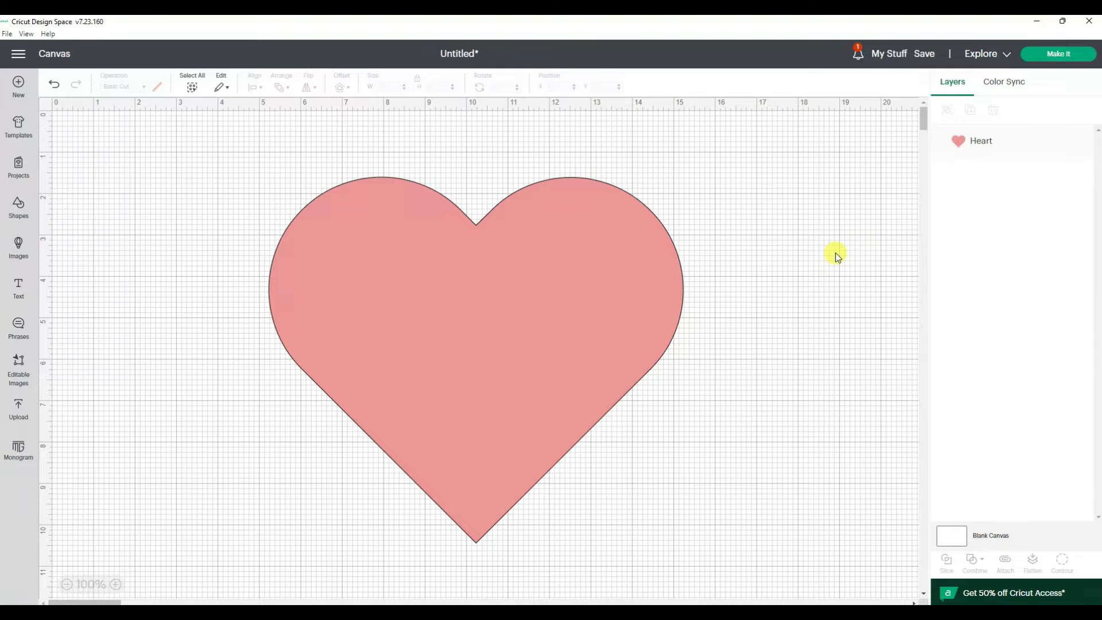
- Apply an Offset of .01 in with rounded corners to the heart
click(583, 340)
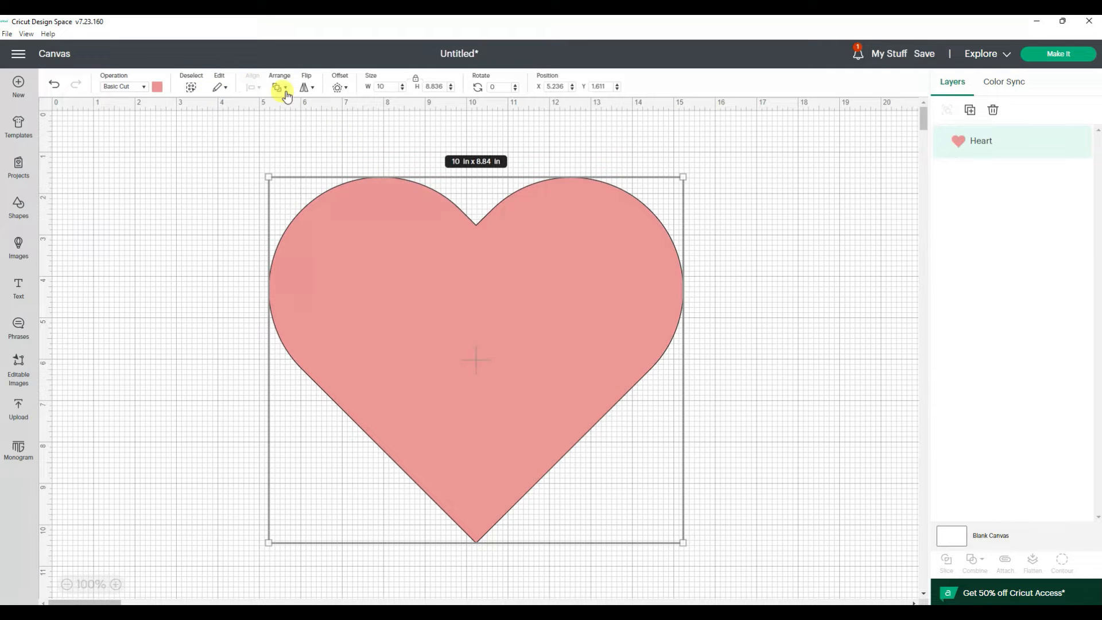
click(337, 86)
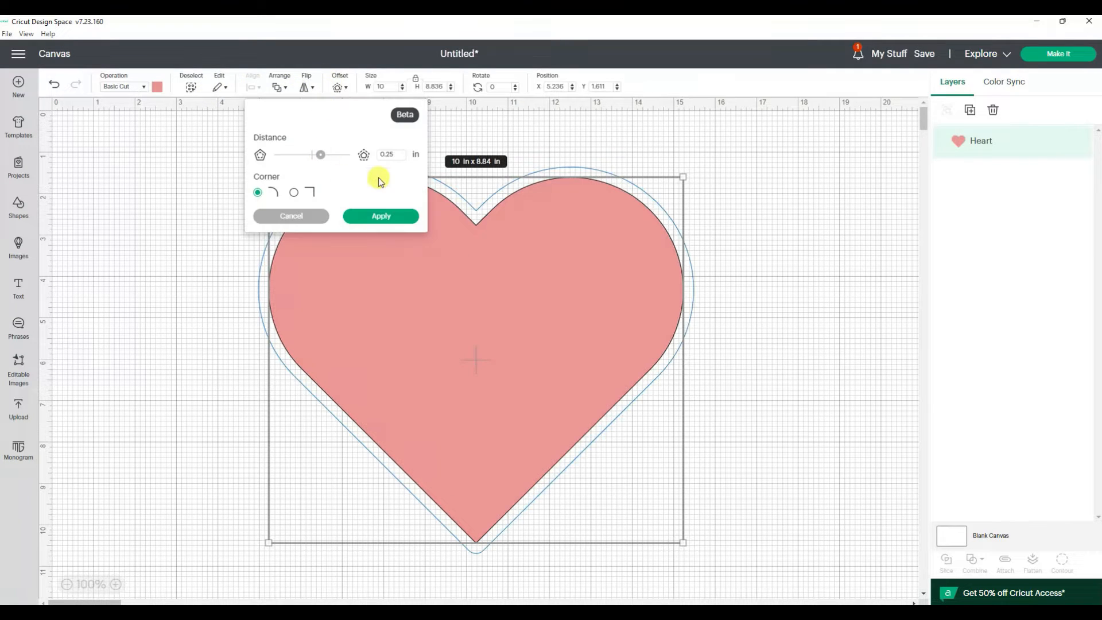
drag(396, 154, 376, 158)
click(394, 174)
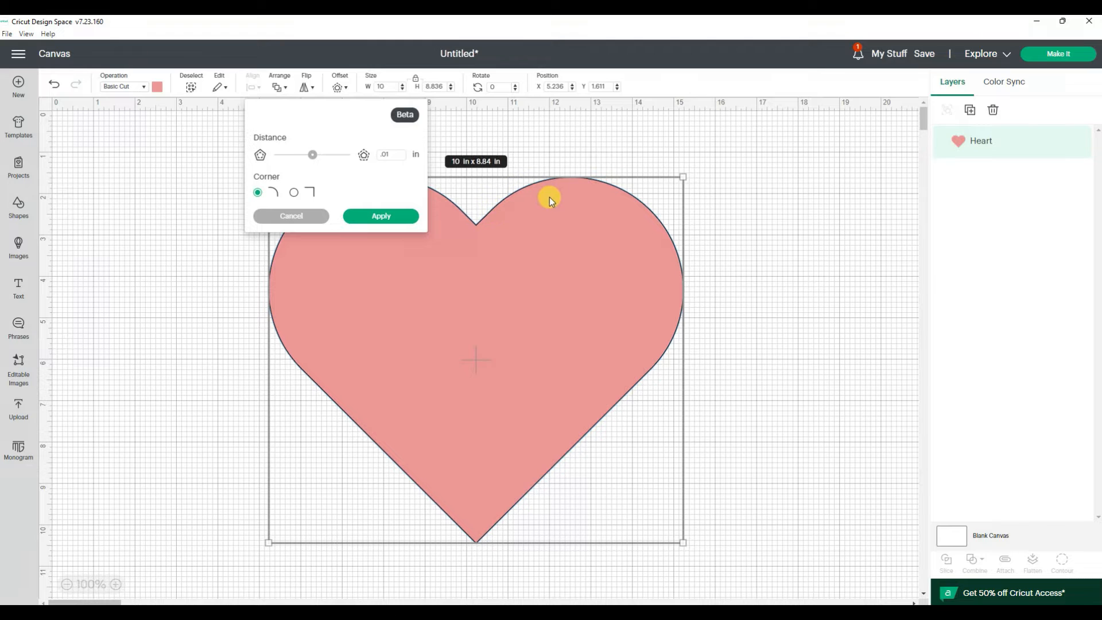
click(395, 218)
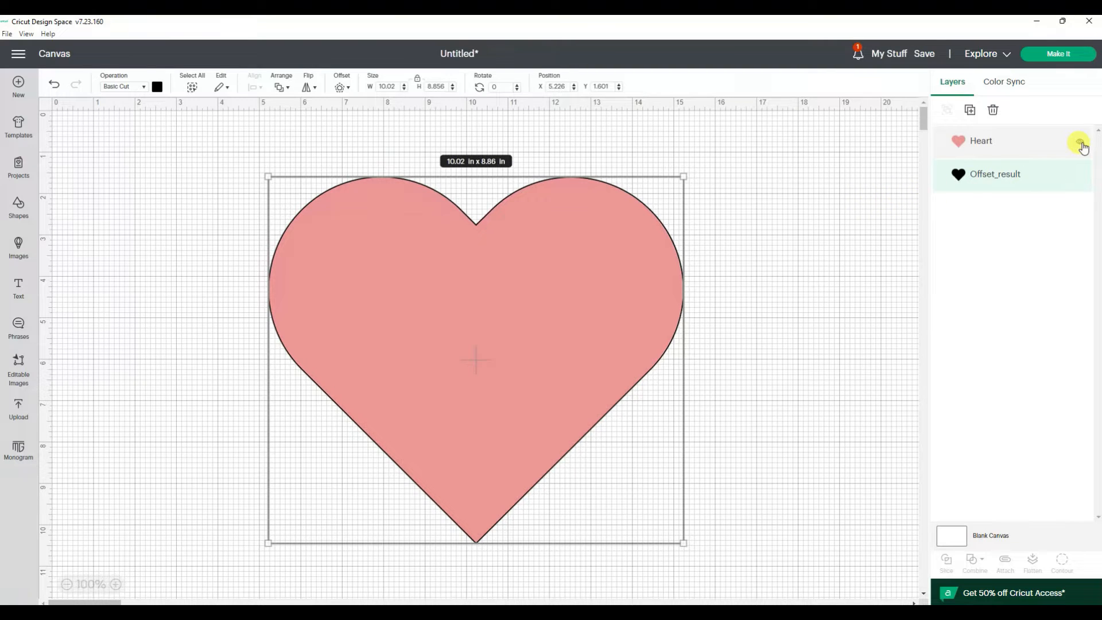
- Toggle the Heart layer's visibility and inspect the offset heart layer beneath it
click(1081, 145)
click(1081, 145)
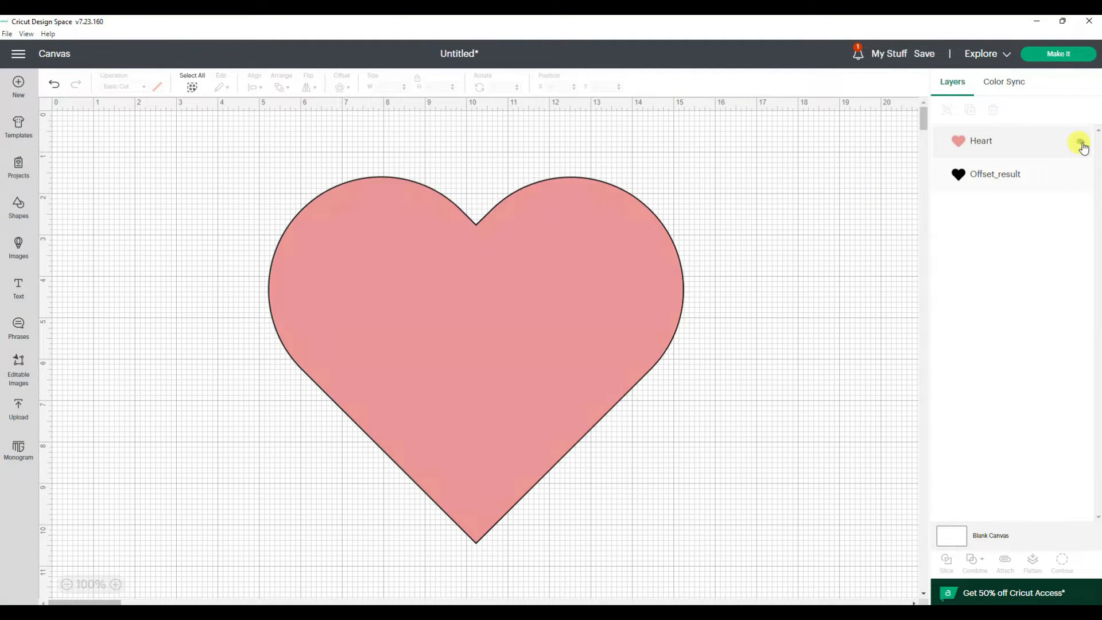
click(1051, 179)
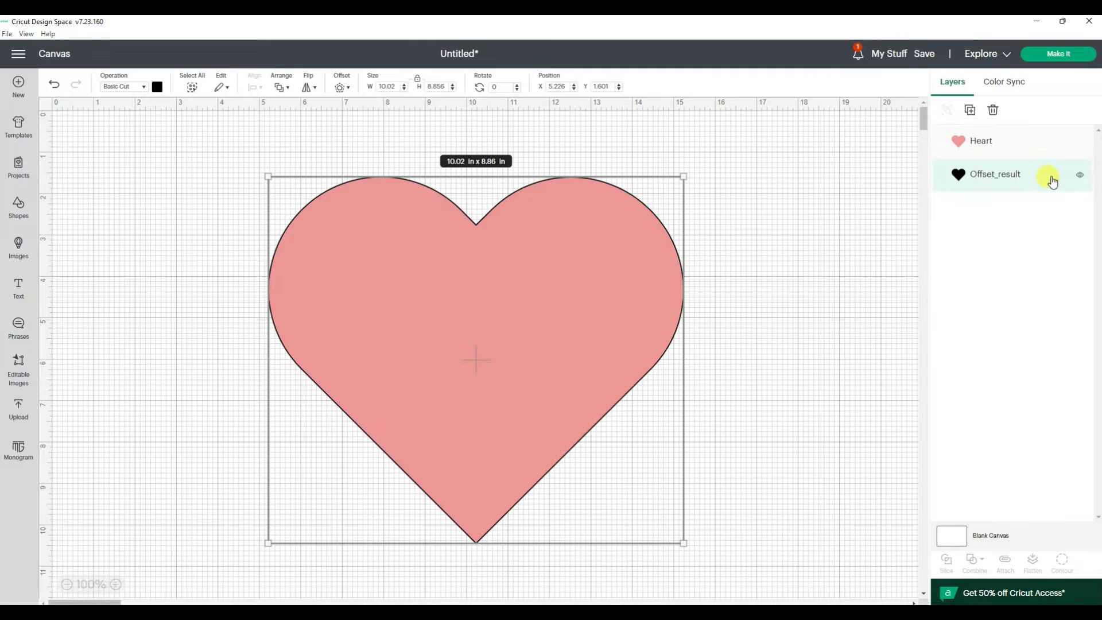
click(792, 211)
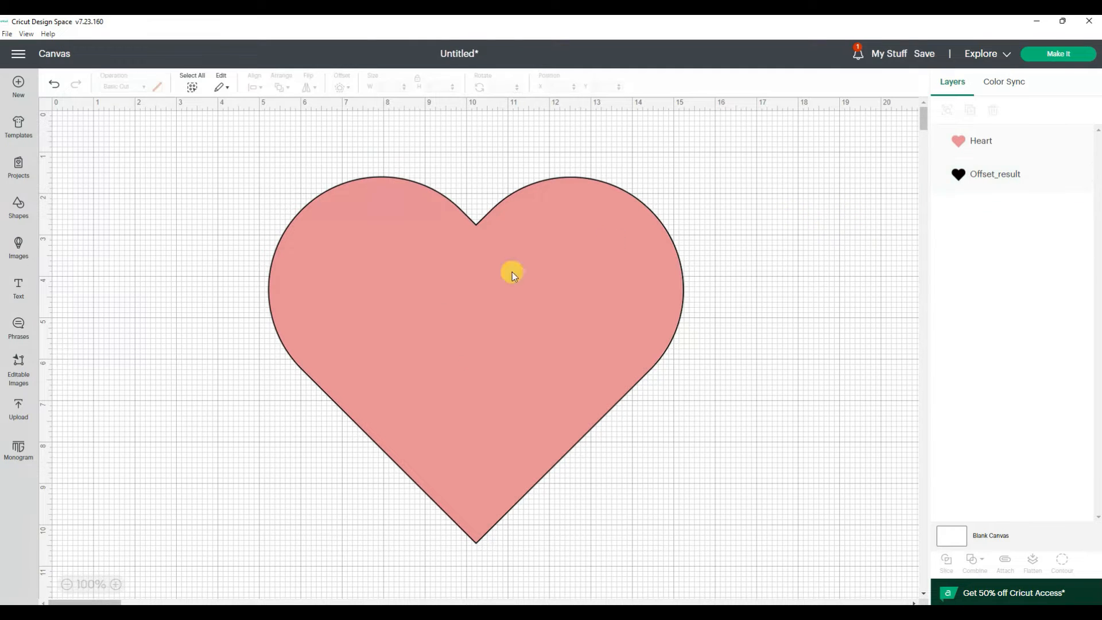
- Add a square, enlarge it to about 9.53 in and align its edge with the heart's centreline, covering the right half
click(19, 209)
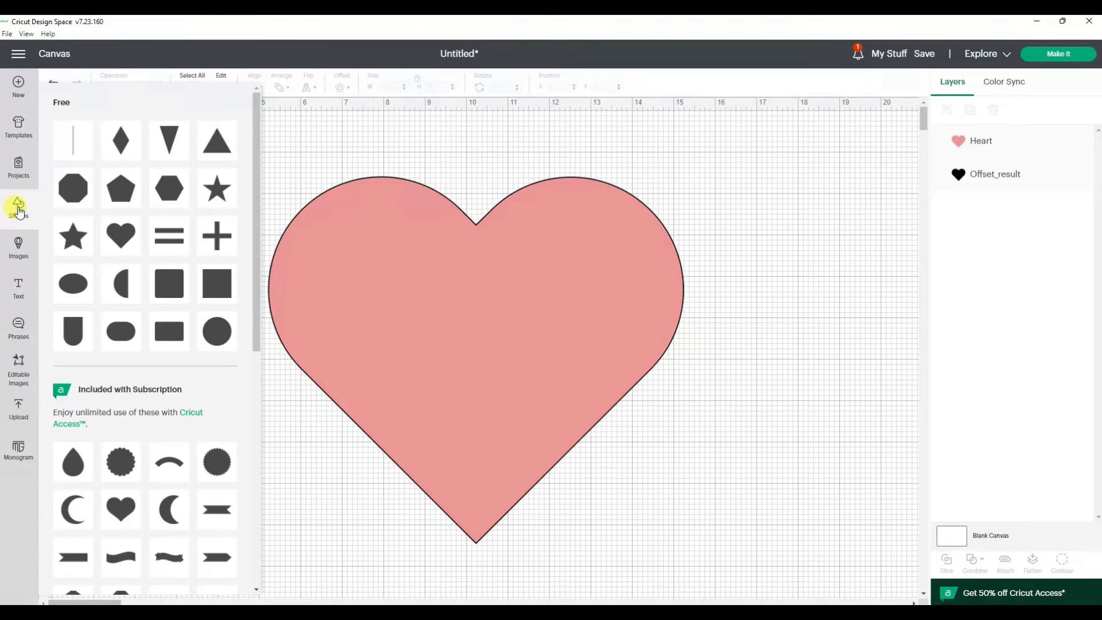
click(216, 282)
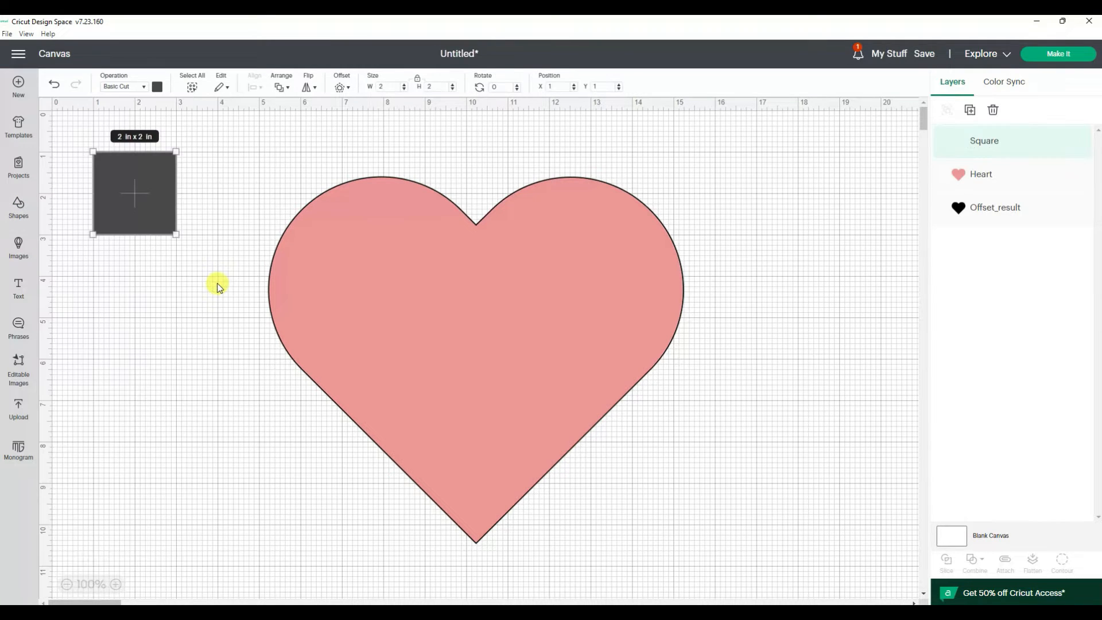
drag(131, 201, 517, 224)
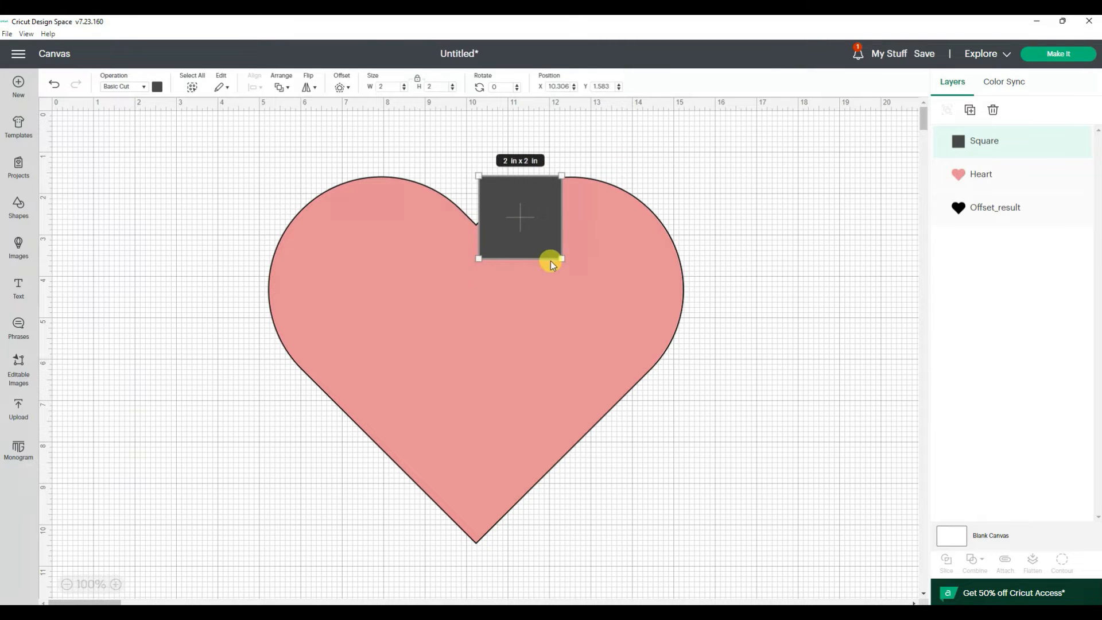
drag(560, 257, 755, 549)
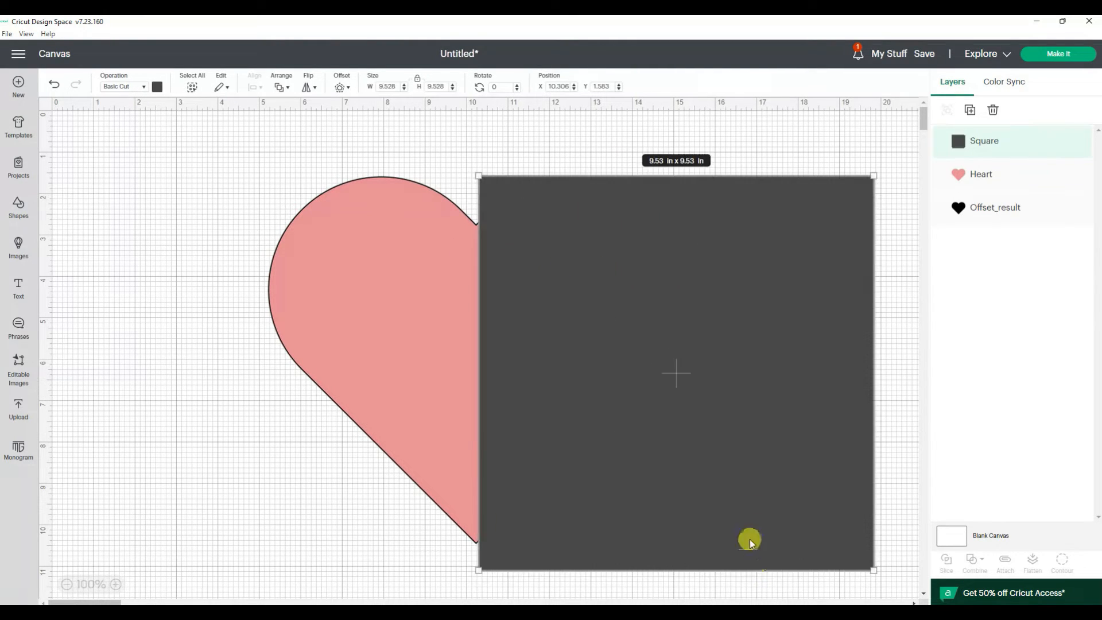
drag(740, 487, 734, 486)
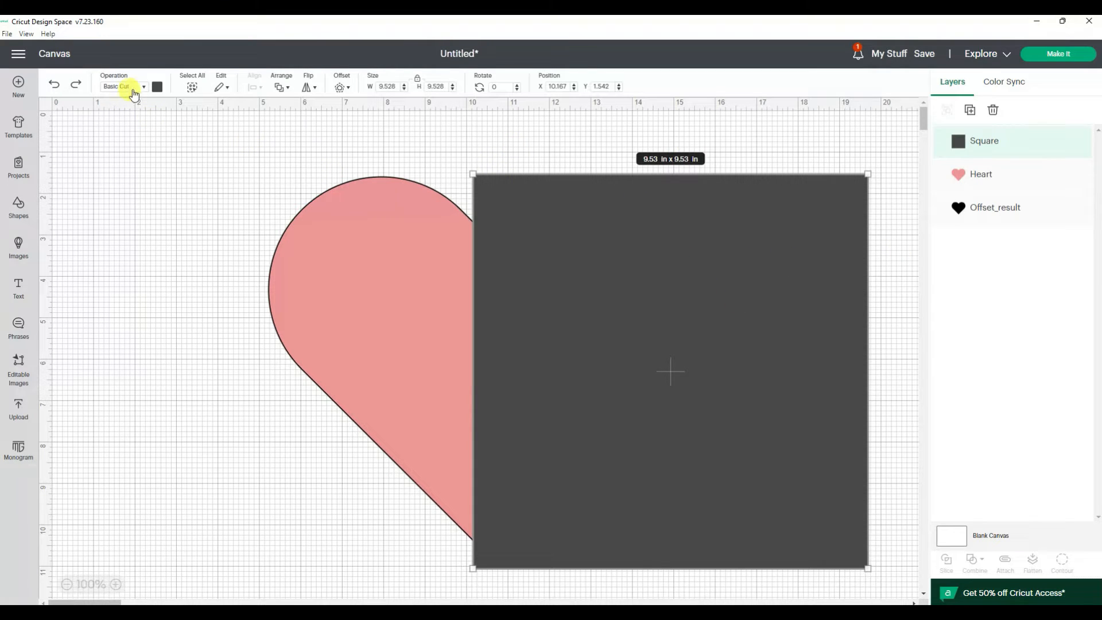
- Recolour the square golden yellow using the material colours
click(157, 87)
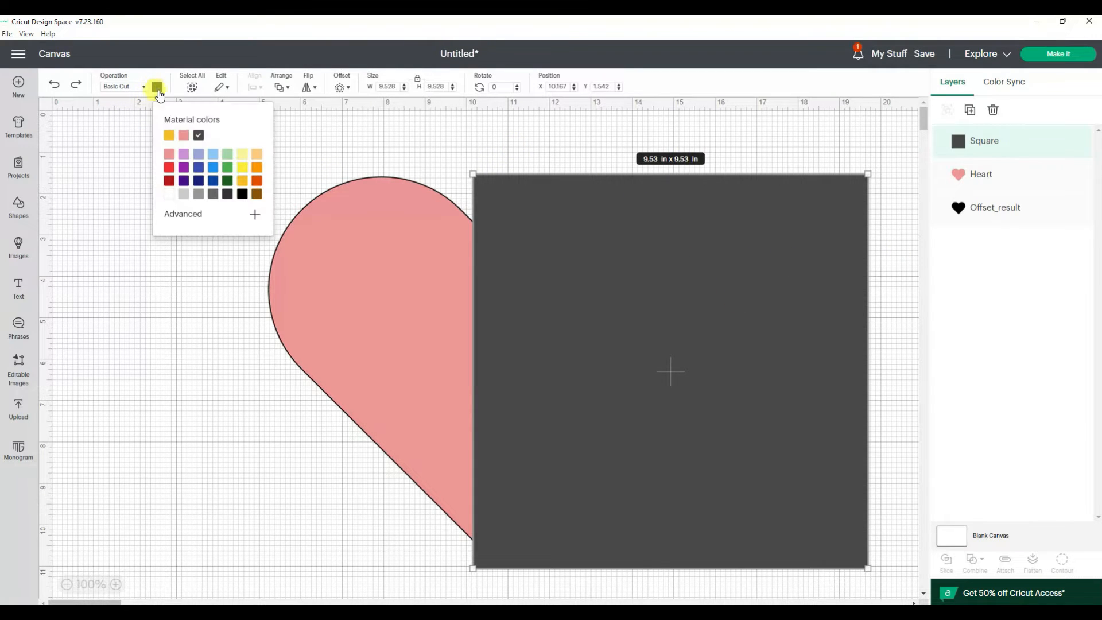
click(168, 137)
click(387, 142)
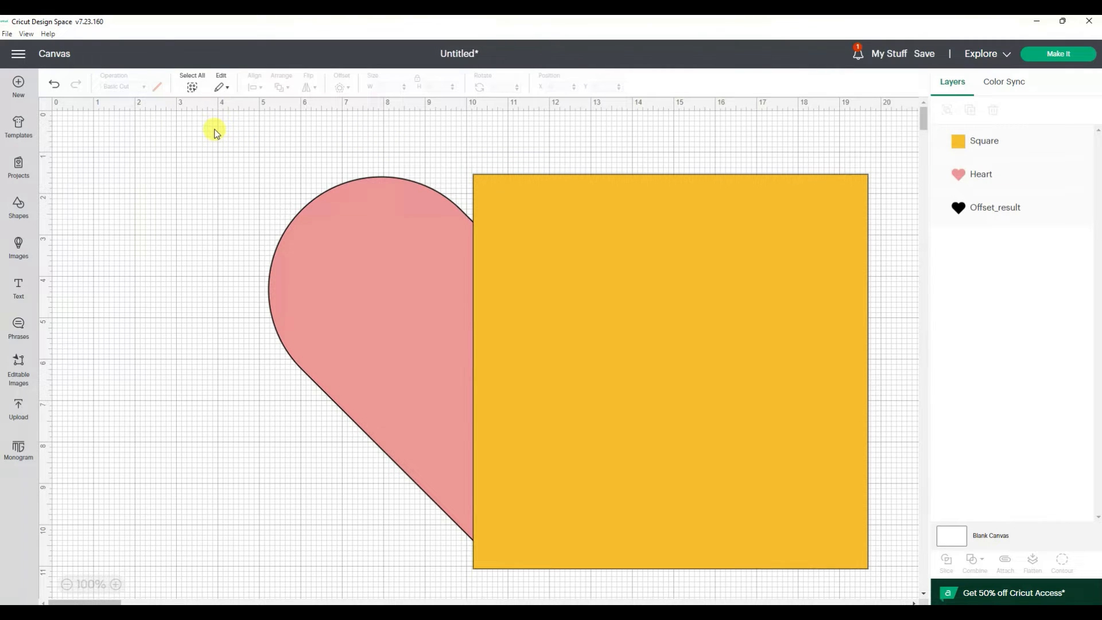
- Select the square, the heart and its offset, and combine them with Subtract
drag(214, 127, 902, 586)
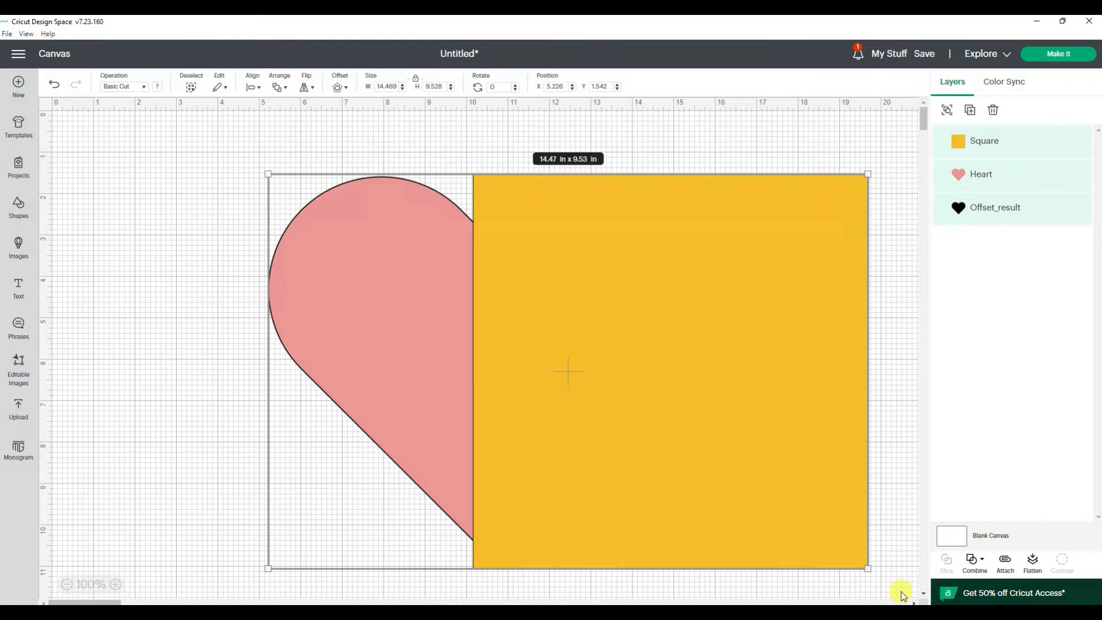
click(974, 562)
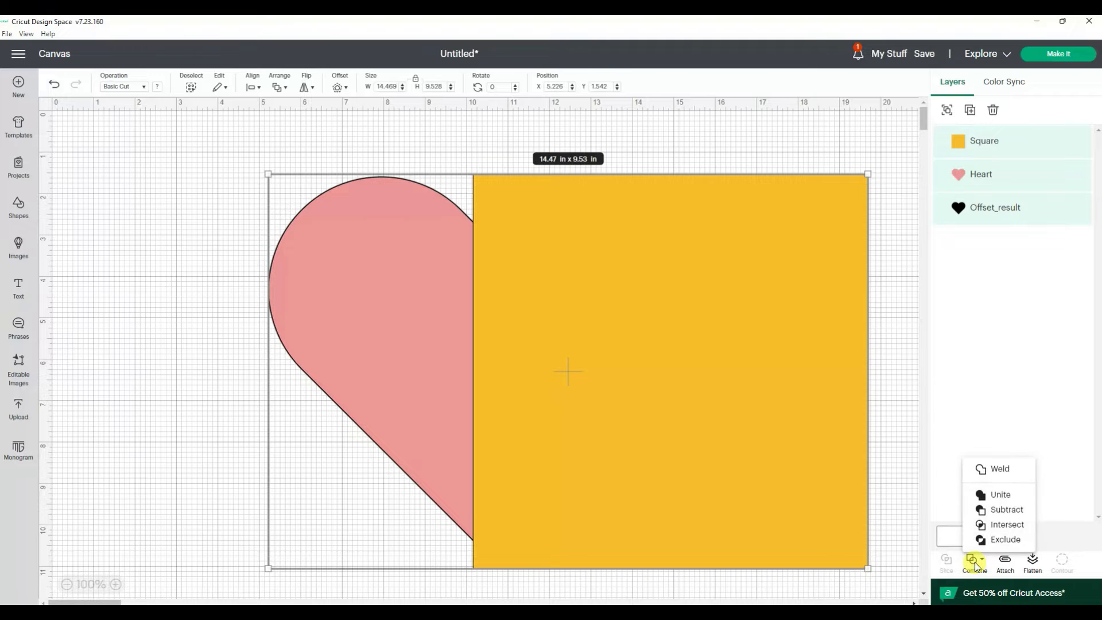
click(1007, 509)
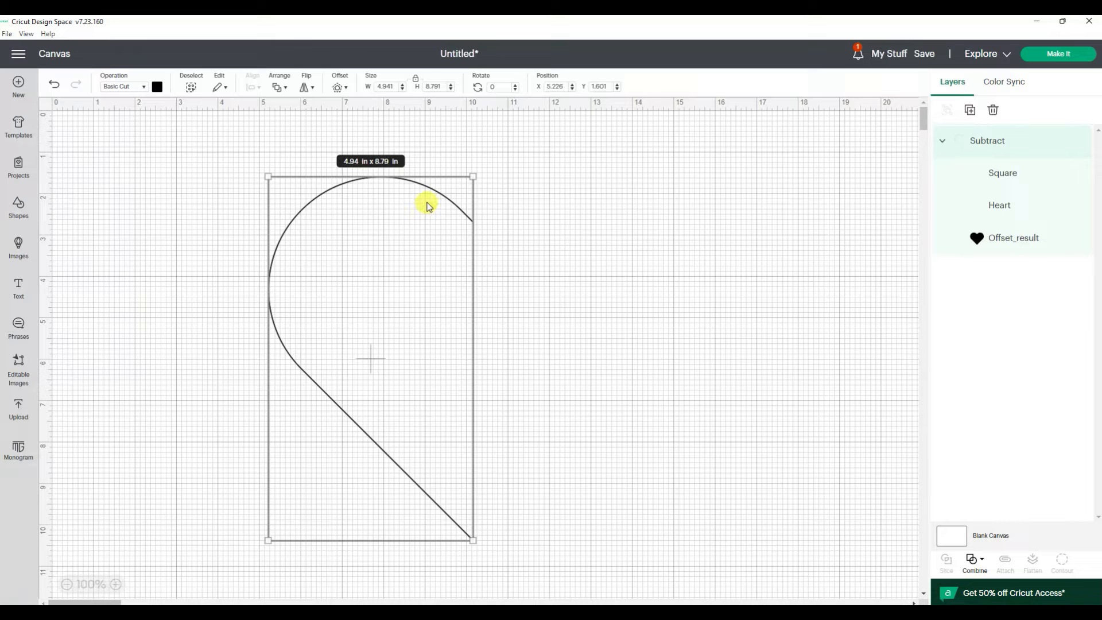
- Examine the thin half-heart outline up close at its lower tip, then as a whole
click(117, 586)
click(117, 586)
click(117, 586)
click(117, 586)
click(117, 584)
click(118, 585)
click(117, 585)
scroll(308, 432, down, 2)
scroll(311, 430, down, 4)
click(330, 528)
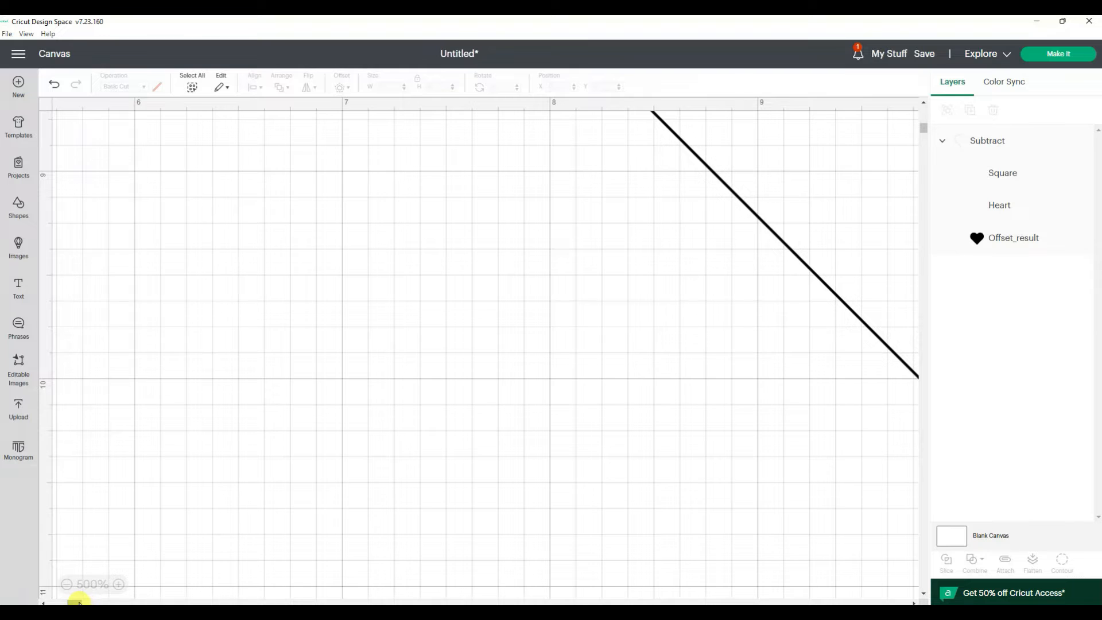
drag(79, 601, 82, 601)
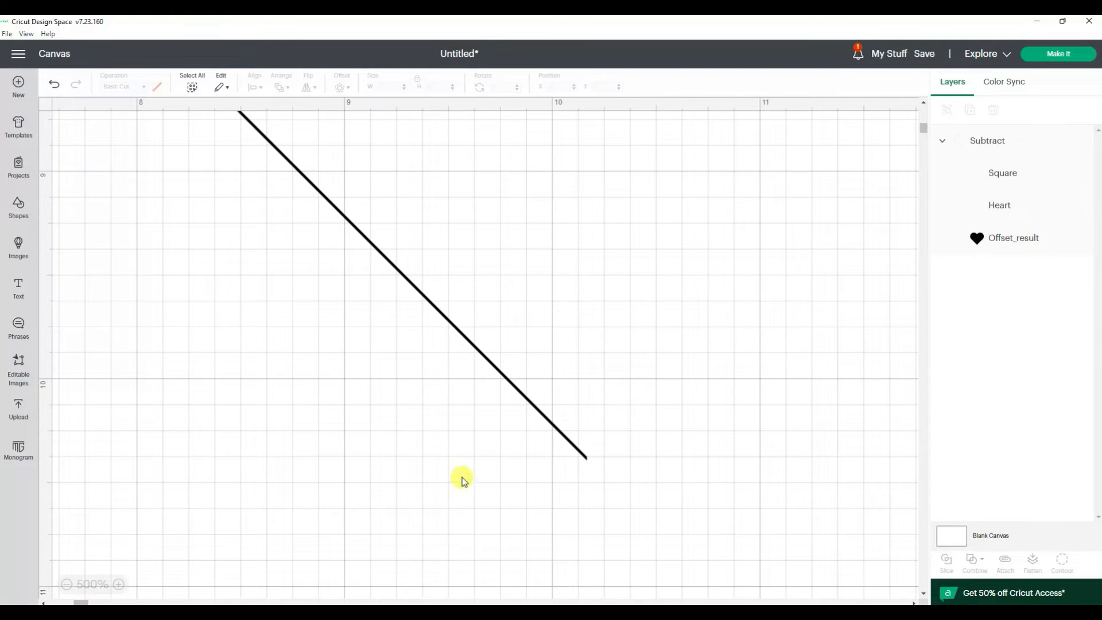
click(119, 584)
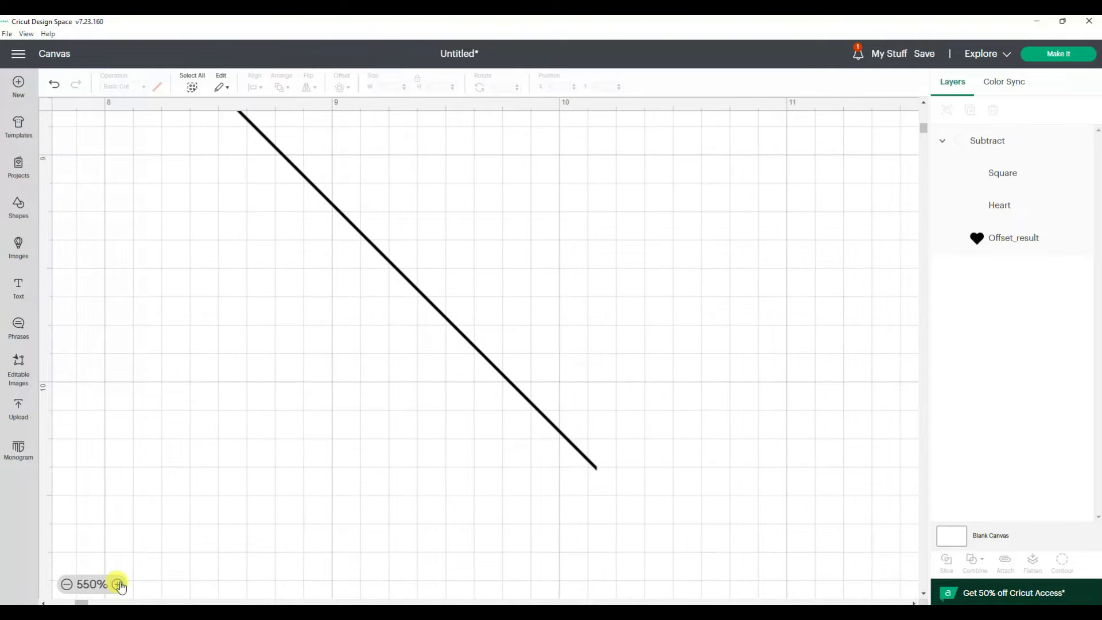
click(119, 584)
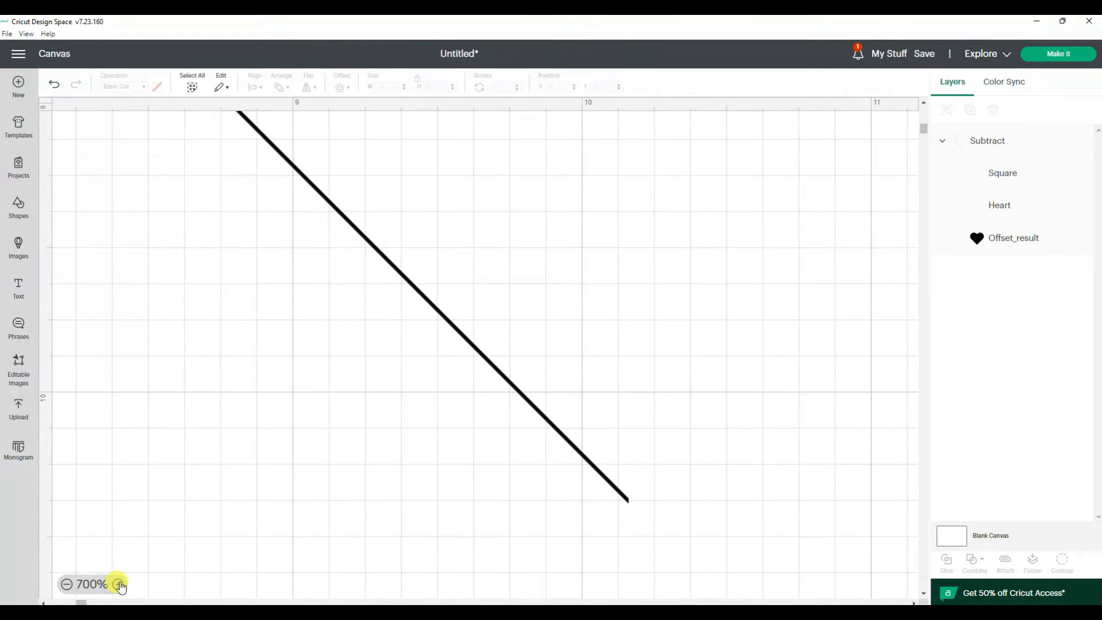
click(67, 585)
click(67, 584)
click(67, 584)
click(66, 584)
click(67, 584)
click(66, 584)
click(66, 584)
click(66, 584)
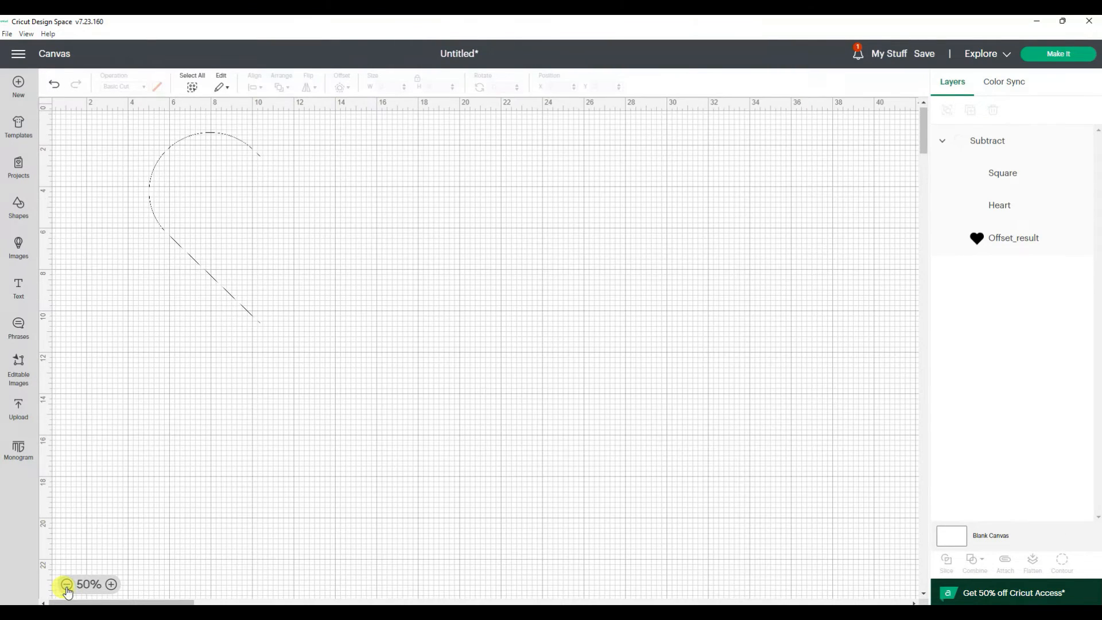
click(110, 584)
drag(141, 601, 139, 601)
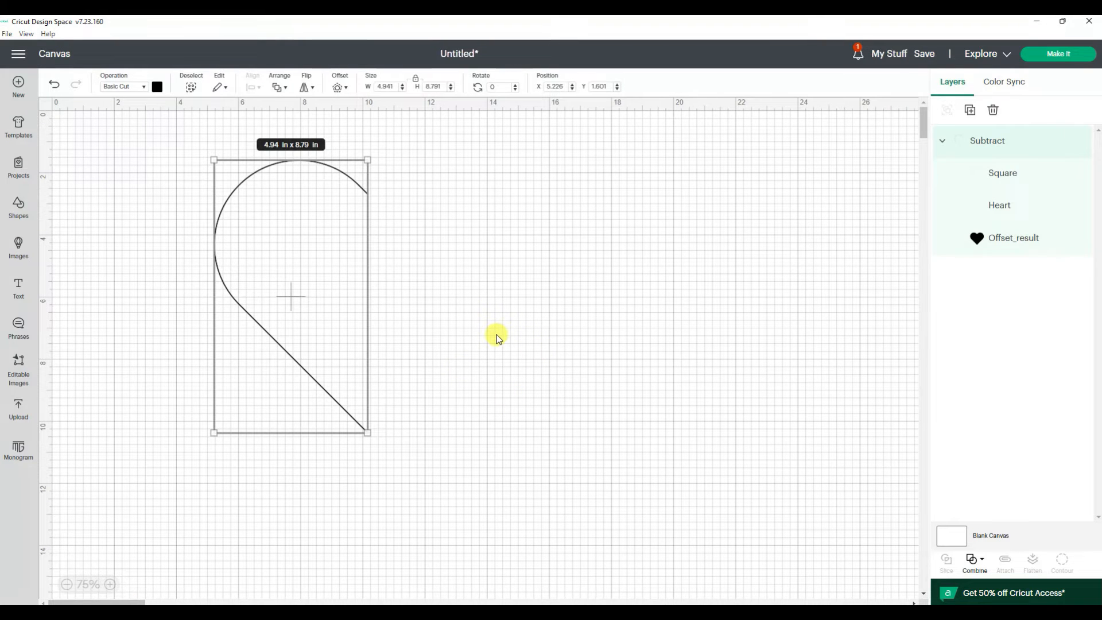
- Duplicate the half-heart outline and centre both copies on each other with Align
key(ctrl+v)
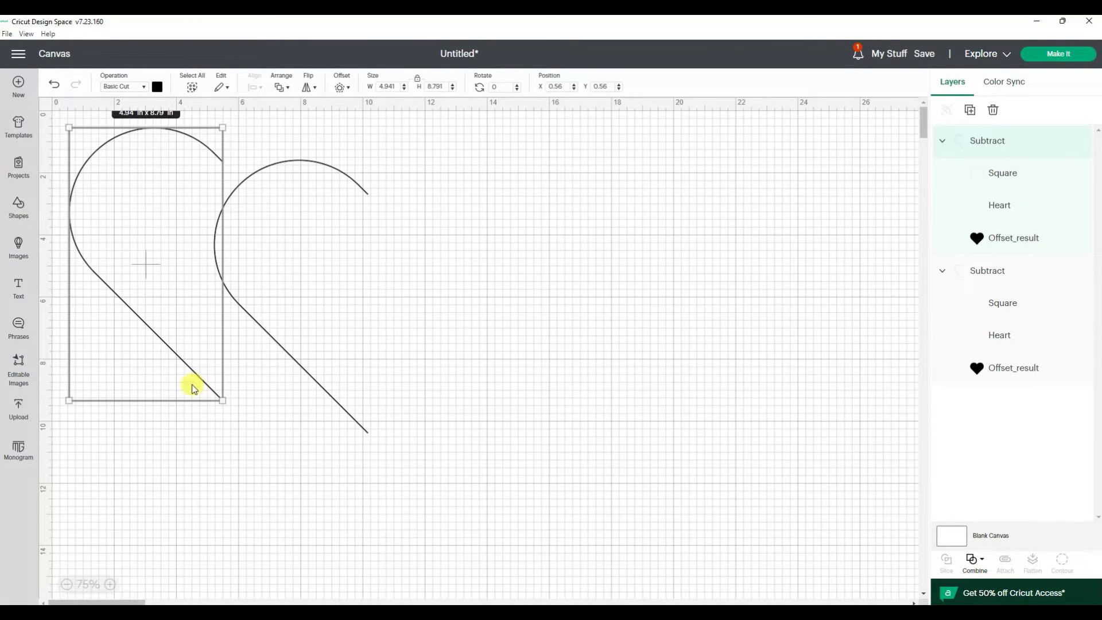
click(479, 211)
drag(472, 180, 143, 441)
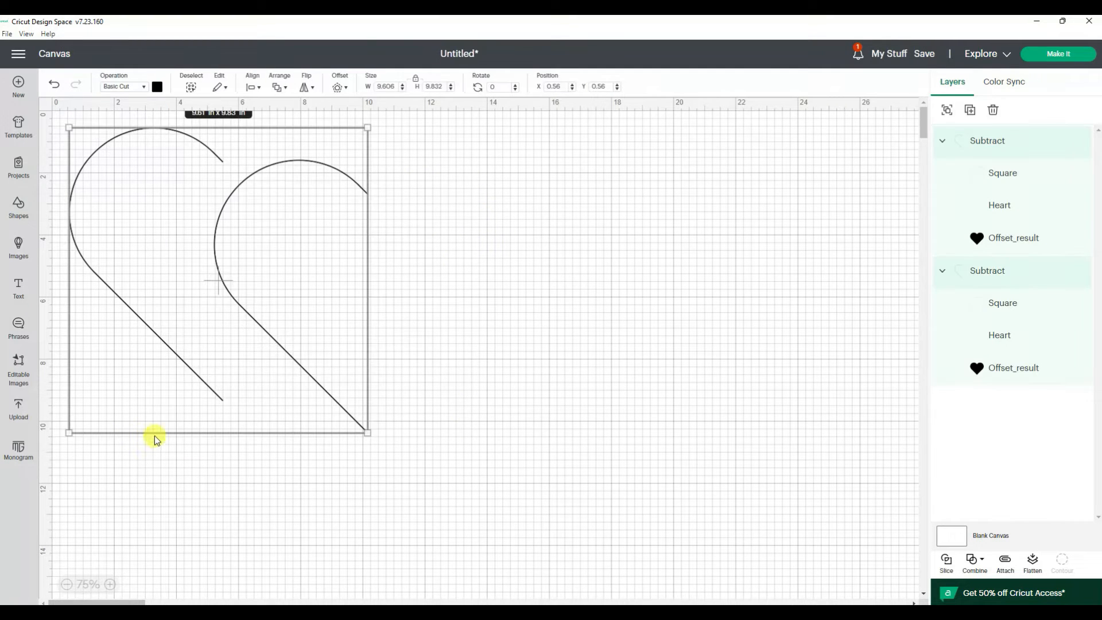
click(280, 86)
click(253, 87)
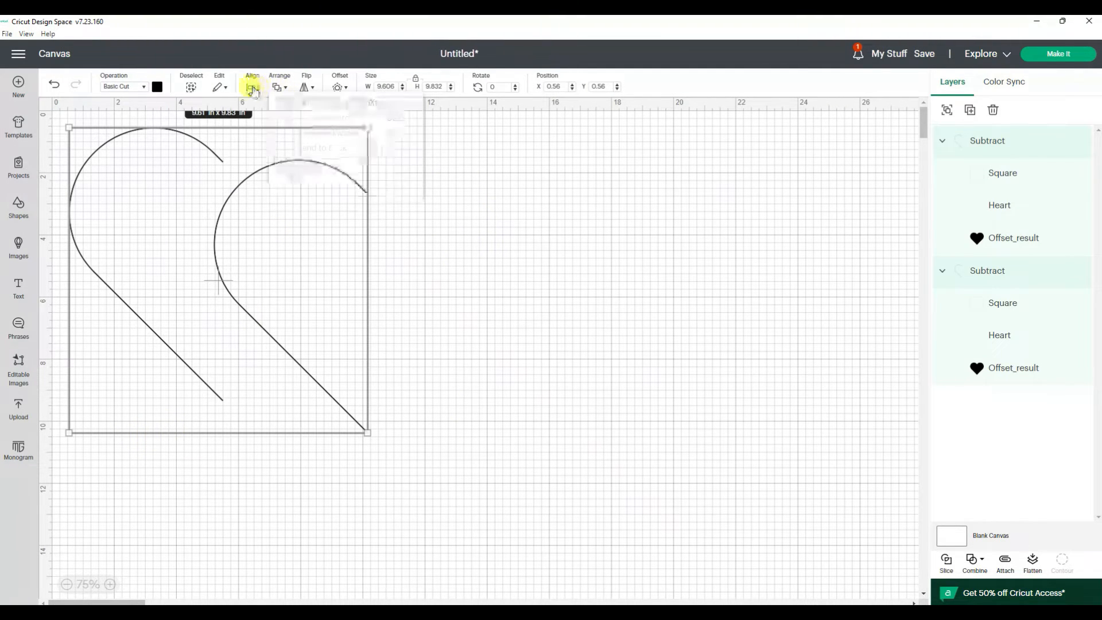
click(266, 209)
- Flip one of the two overlapping half-heart outlines horizontally
click(976, 141)
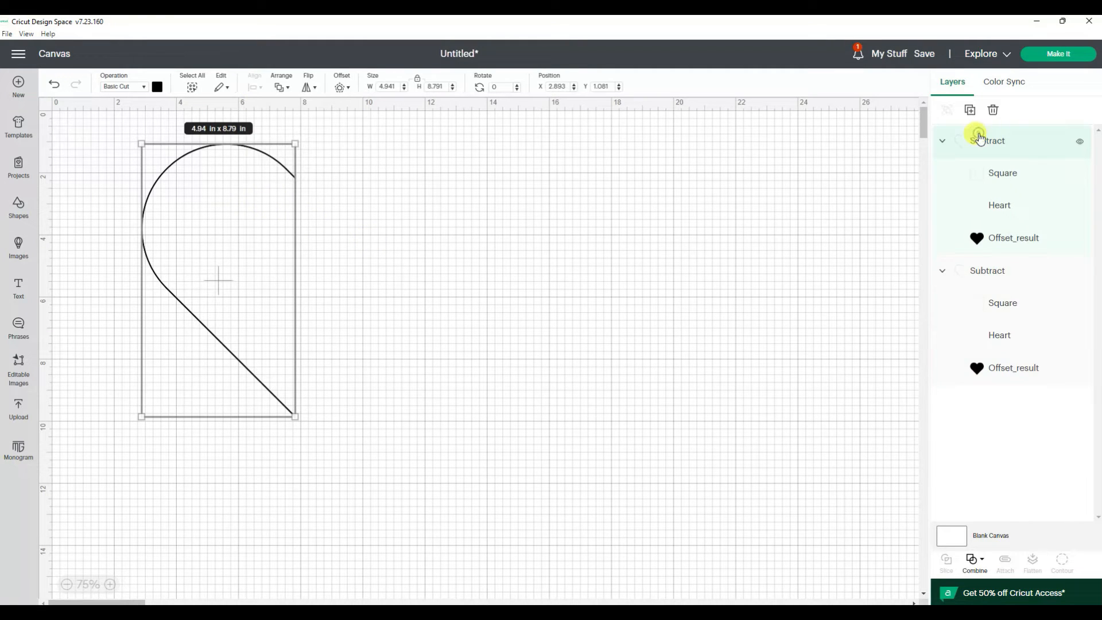
click(308, 87)
click(324, 104)
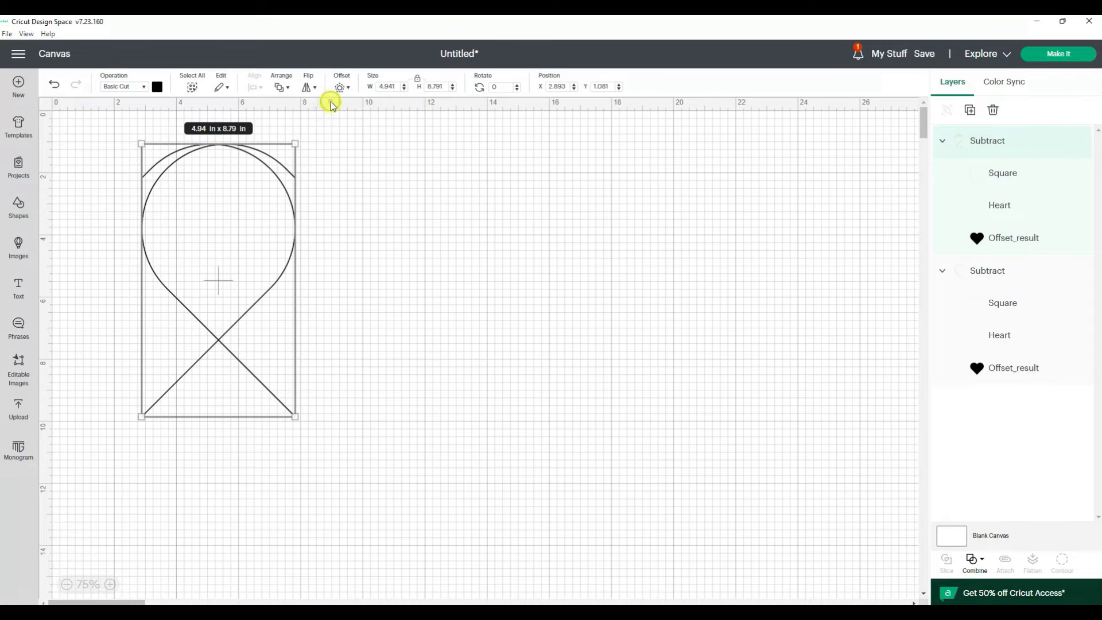
click(525, 214)
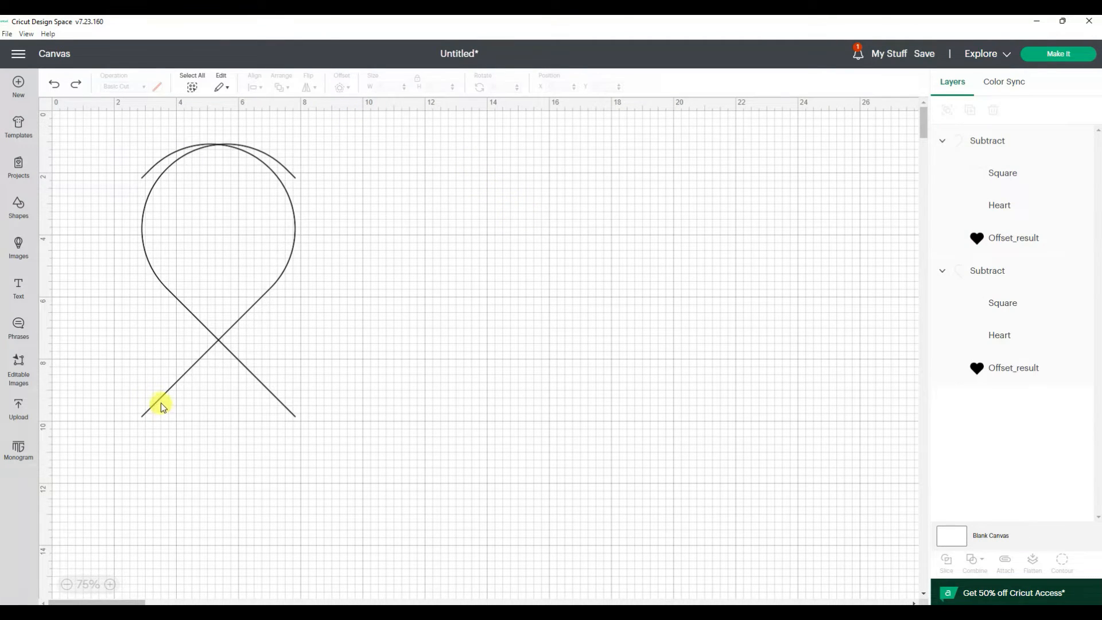
- Set the flipped half-heart's X position to 8, after trying 5 and 7, so both halves face each other as a heart
click(159, 399)
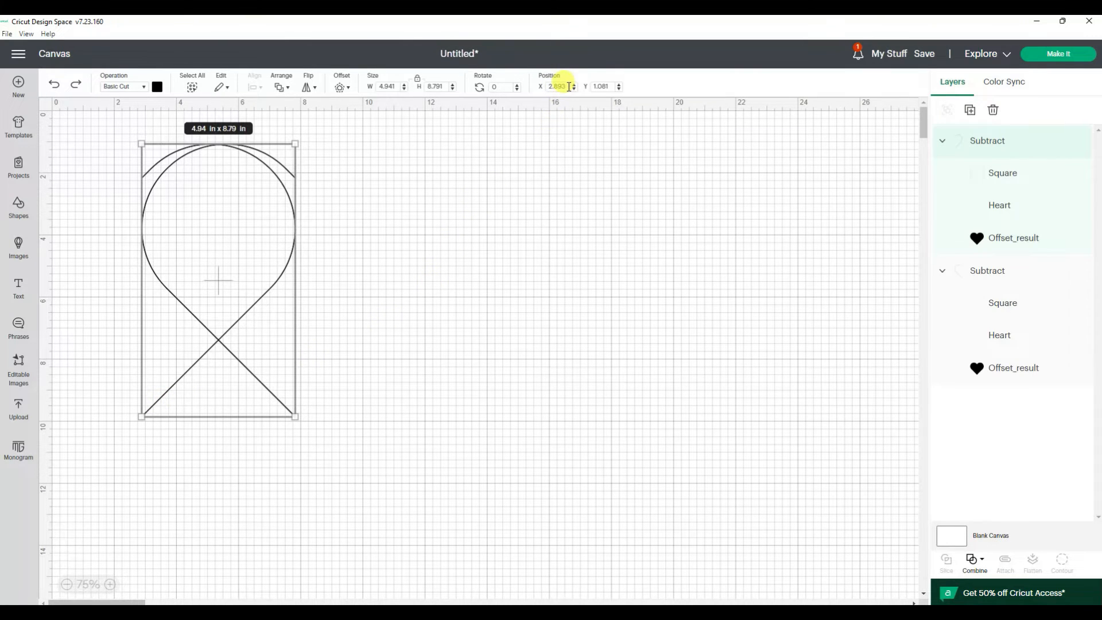
drag(568, 86, 540, 88)
text(5)
key(Return)
drag(561, 86, 538, 91)
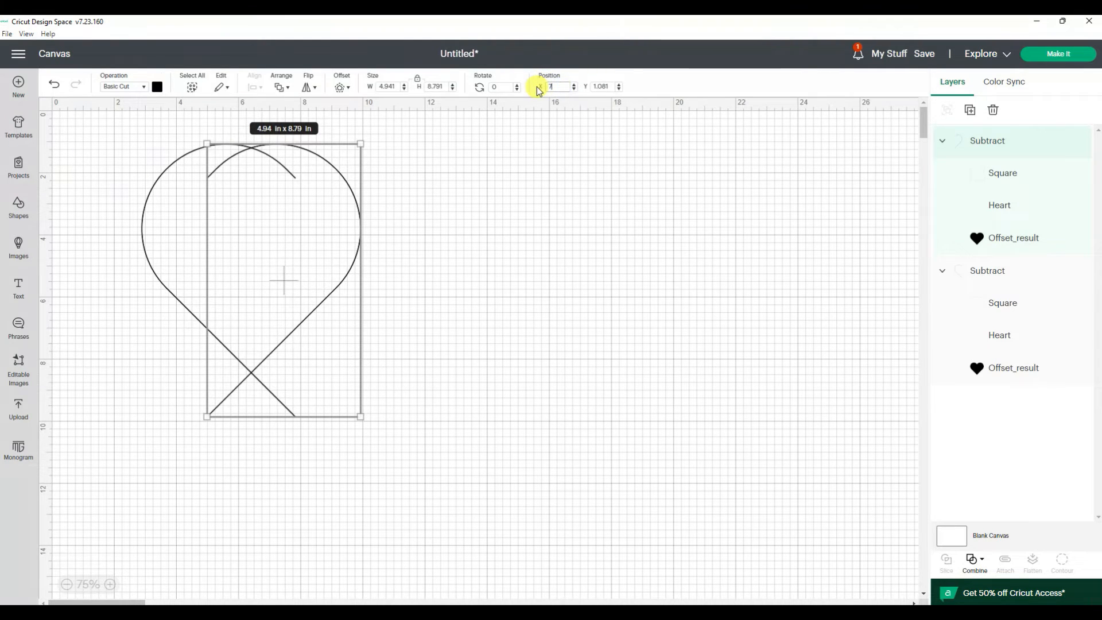
text(7)
key(Return)
drag(543, 86, 530, 91)
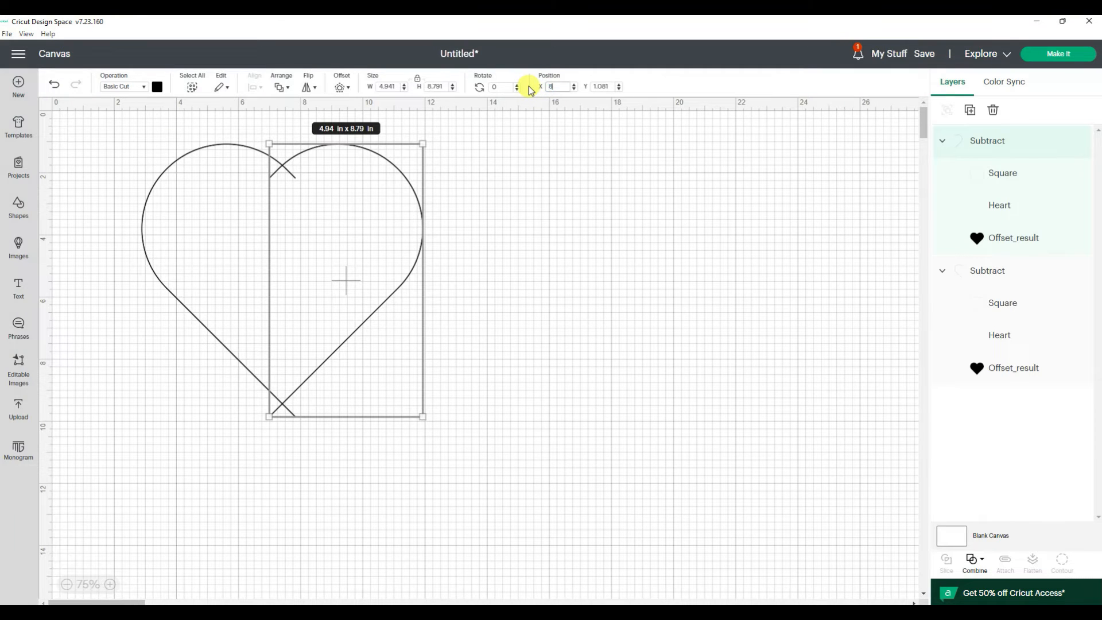
text(8)
key(Return)
- Select both half-heart outlines and group them
click(645, 257)
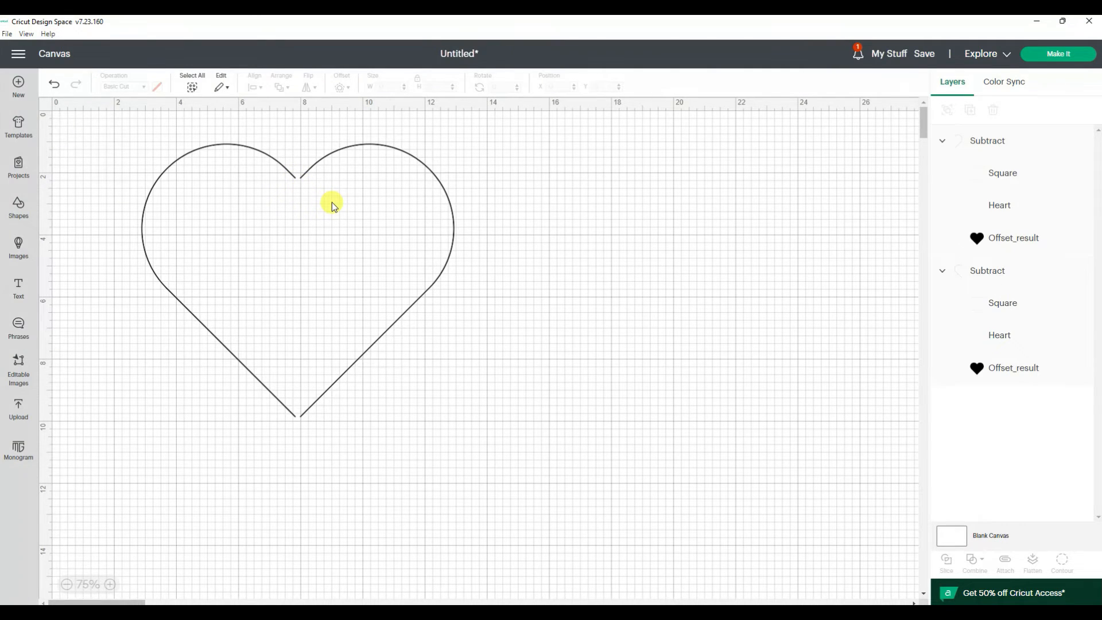
drag(104, 118, 582, 542)
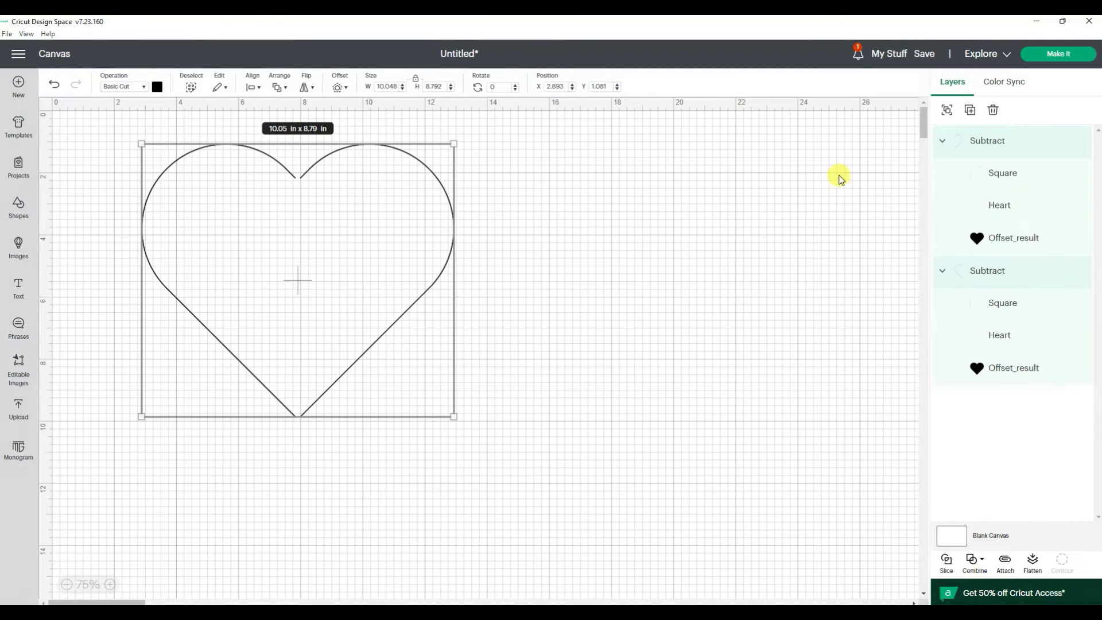
click(946, 110)
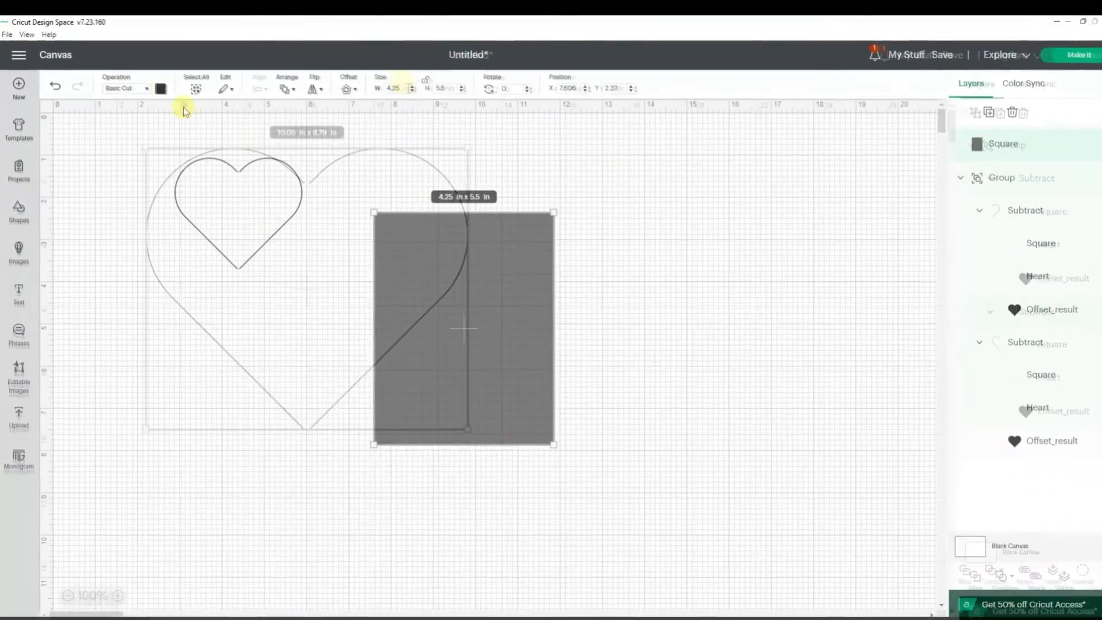
- Recolour the 4.25 x 5.5 in rectangle pink
click(157, 86)
click(168, 154)
click(218, 368)
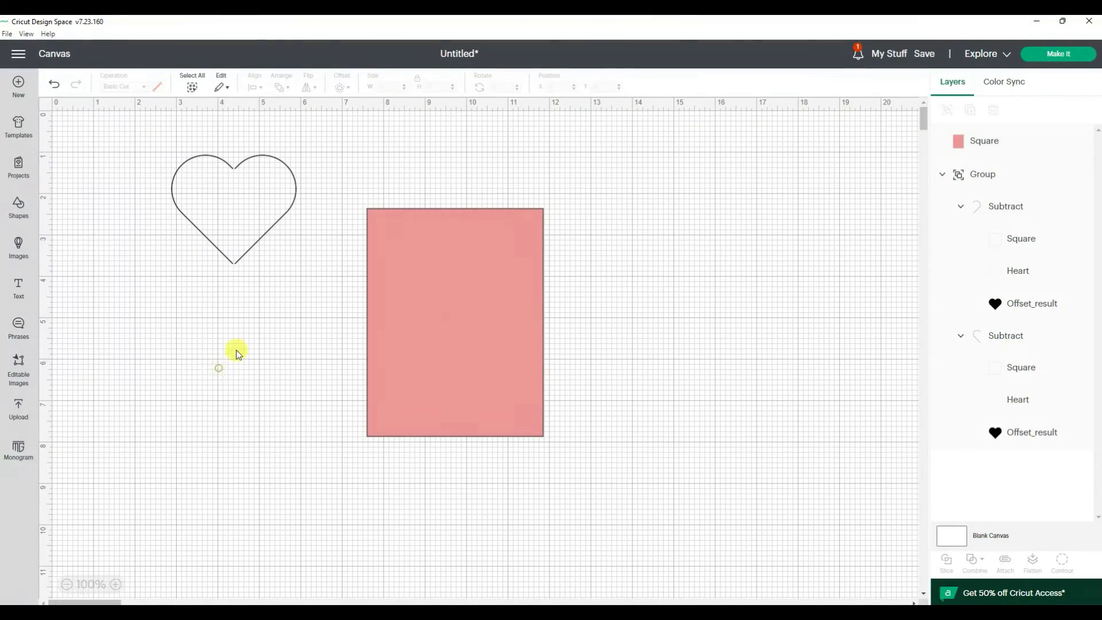
- Move the heart outline group onto the upper left of the pink rectangle and bring it to the front
drag(128, 135, 298, 302)
drag(292, 263, 444, 274)
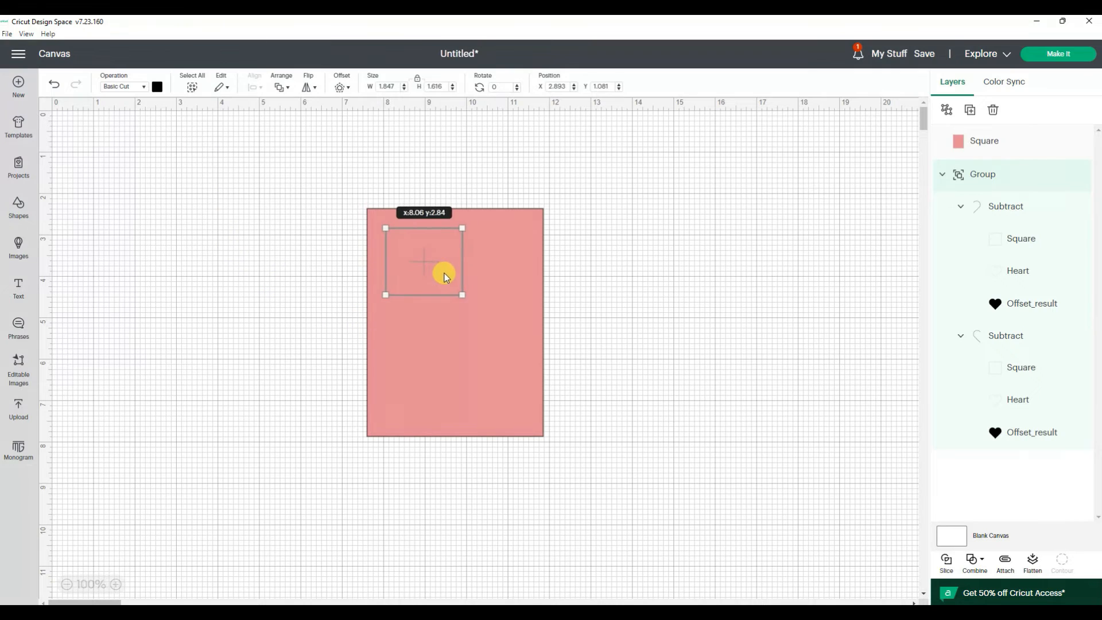
click(287, 85)
click(291, 102)
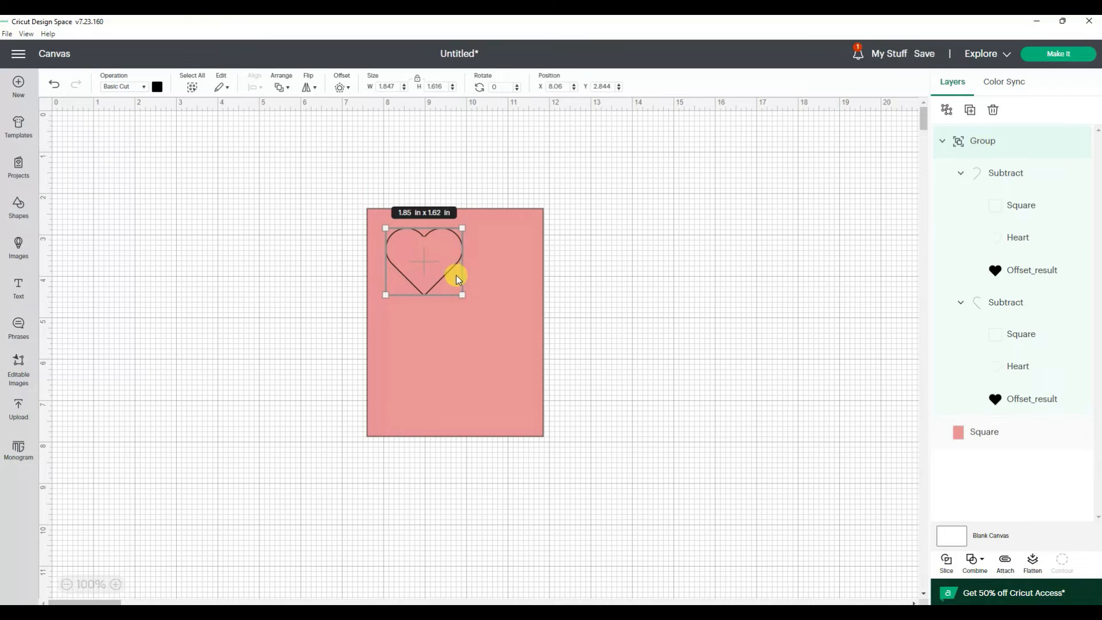
- Make two copies of the heart outline, placing one at the rectangle's lower left and the other between them, further right
key(ctrl+c)
key(ctrl+v)
drag(123, 171, 435, 397)
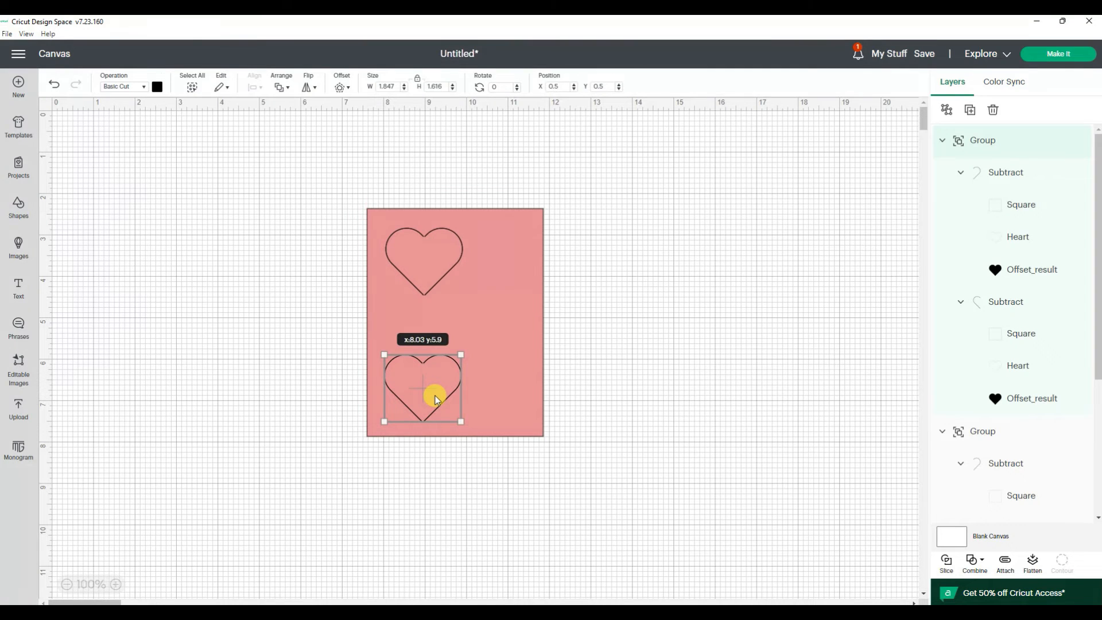
key(ctrl+v)
drag(185, 204, 469, 327)
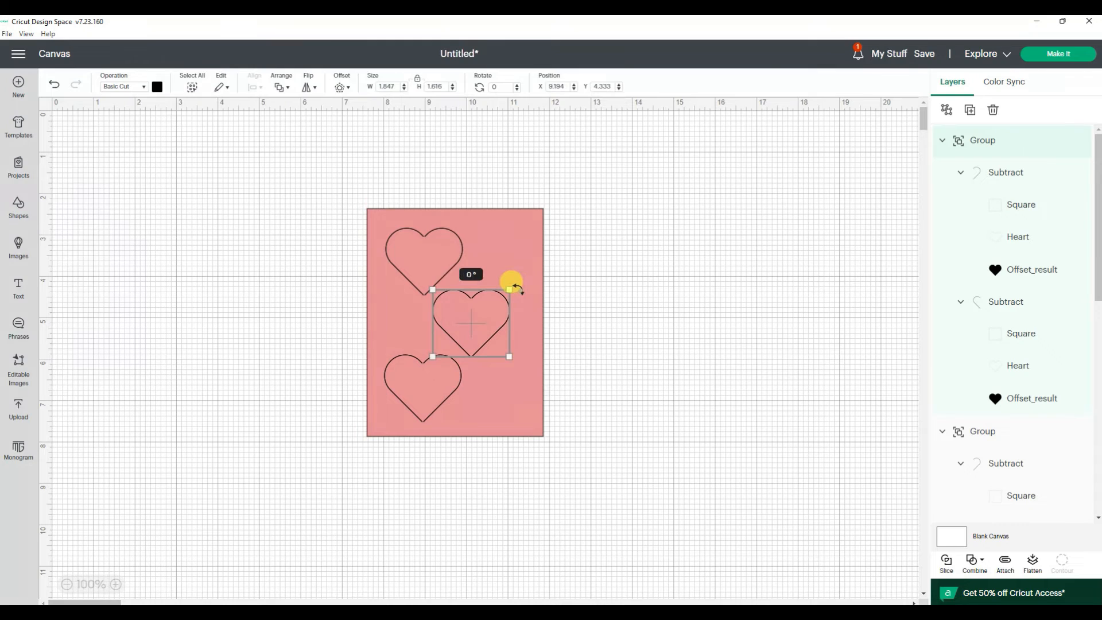
- Tilt the middle heart counter-clockwise and the upper and lower hearts clockwise, the lower by about 11°, and shift the middle heart left
drag(509, 283, 499, 270)
click(466, 235)
drag(461, 218, 456, 252)
click(484, 288)
drag(483, 288, 463, 286)
click(435, 404)
drag(464, 344, 452, 365)
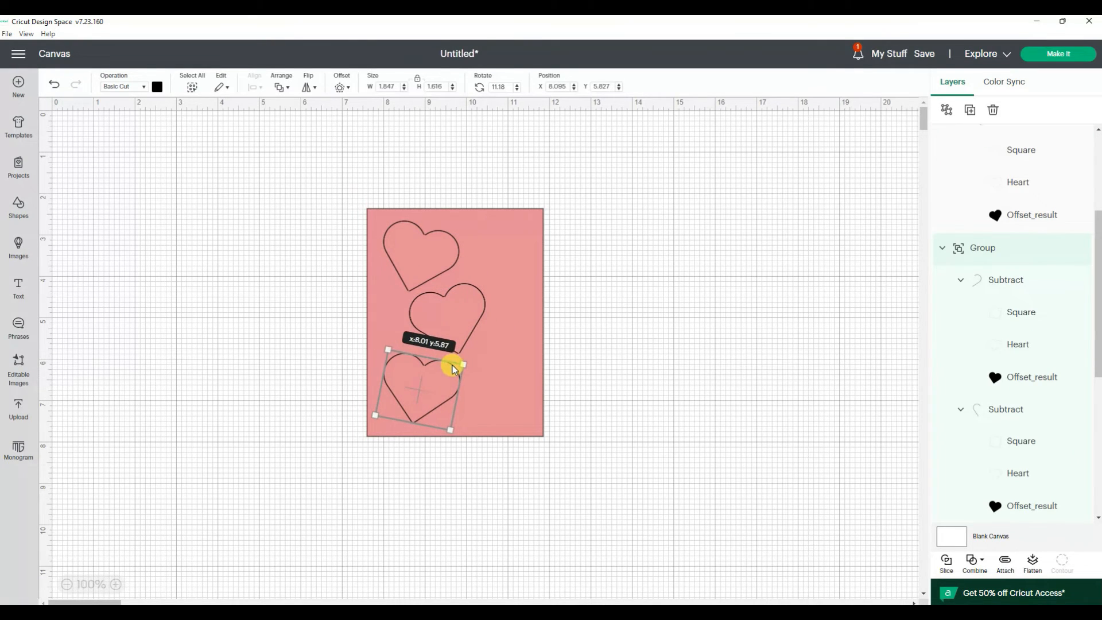
click(585, 369)
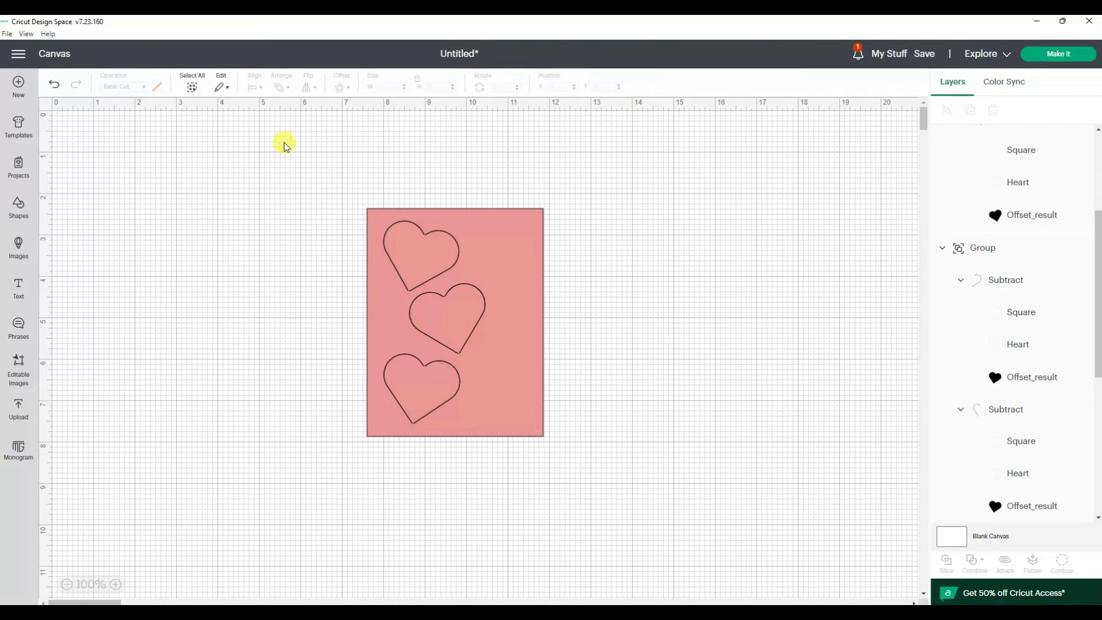
- Select the pink rectangle with all three heart outlines and attach them together
drag(308, 157, 710, 525)
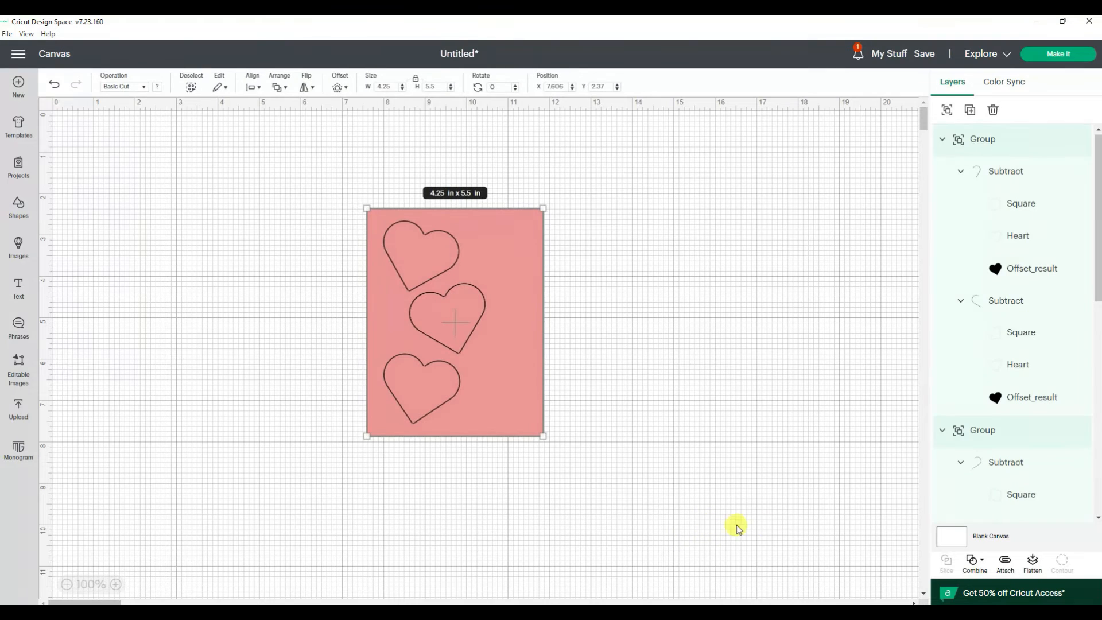
click(1005, 561)
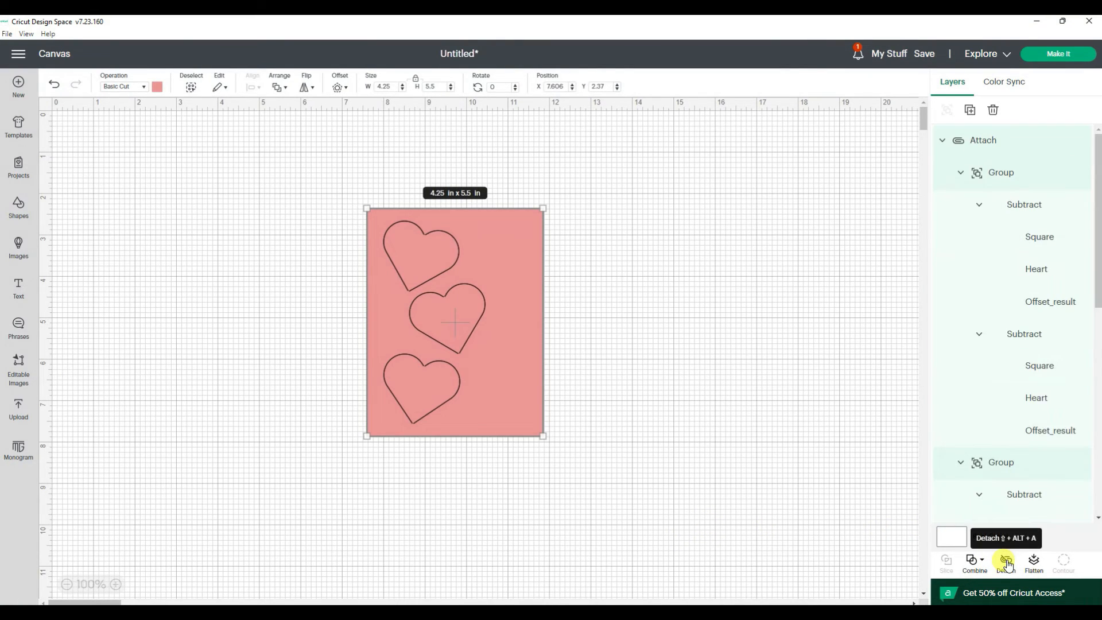
click(650, 344)
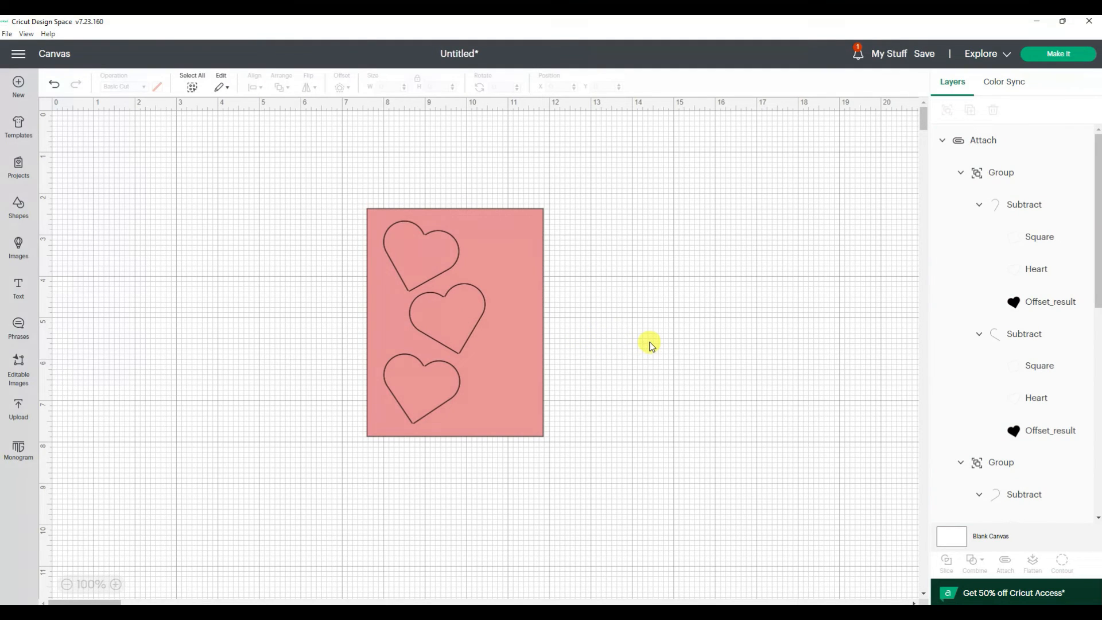